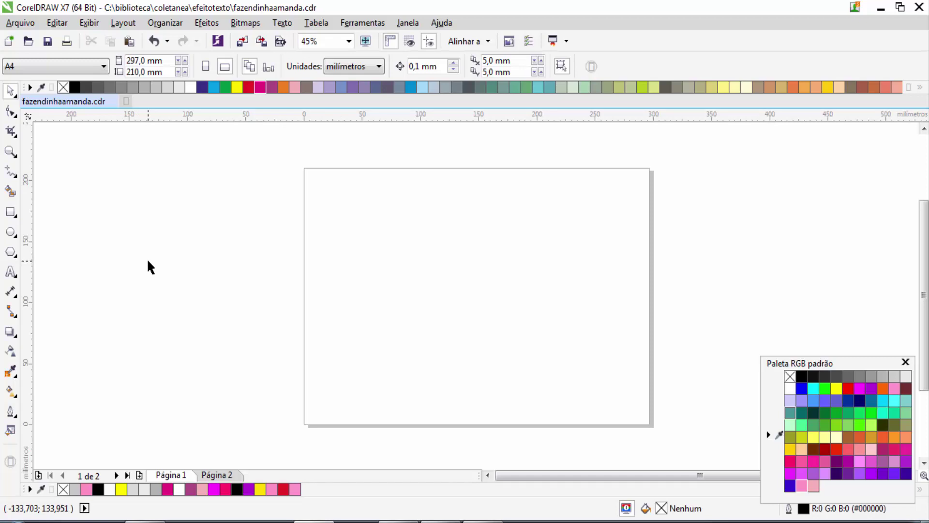
# Add the girl's nickname to the empty page as a line of artistic text
pyautogui.click(10, 272)
pyautogui.click(359, 266)
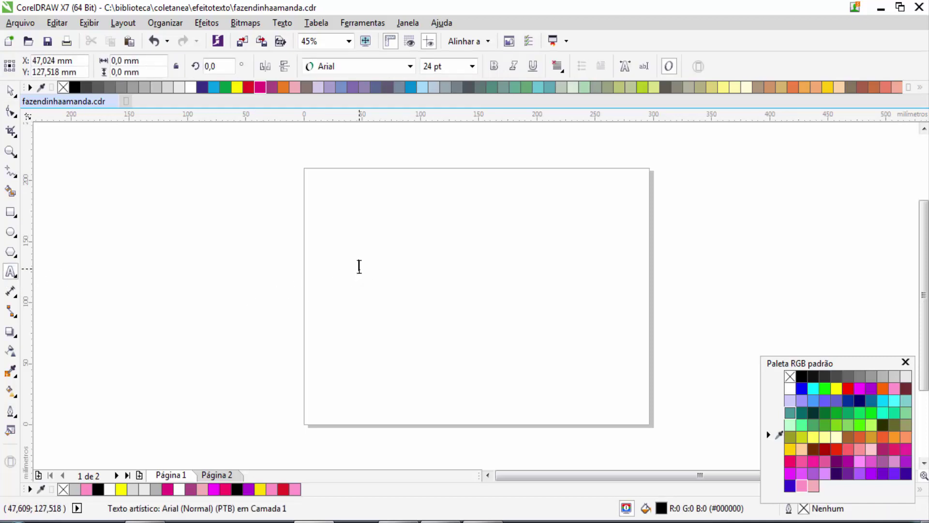
pyautogui.write('AMA')
pyautogui.press('BackSpace')
pyautogui.write('mandinha')
pyautogui.click(11, 90)
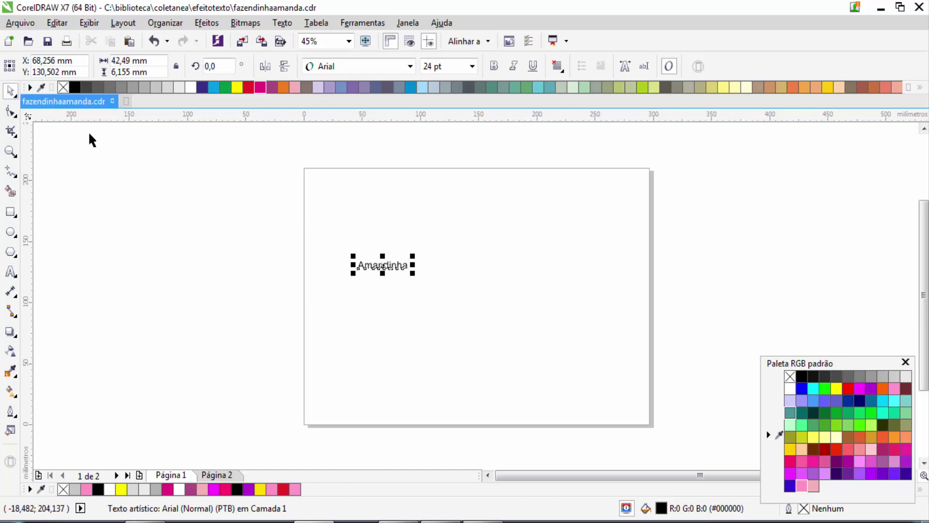
# Set the name text in Cooper Black and enlarge it to about 245 mm wide on the page
pyautogui.moveTo(414, 274); pyautogui.dragTo(600, 349)
pyautogui.click(358, 67)
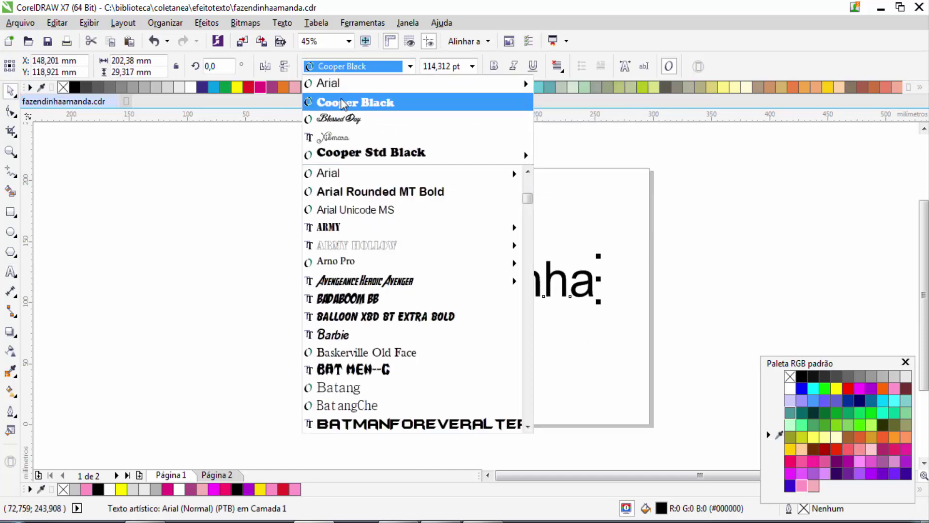
pyautogui.click(338, 102)
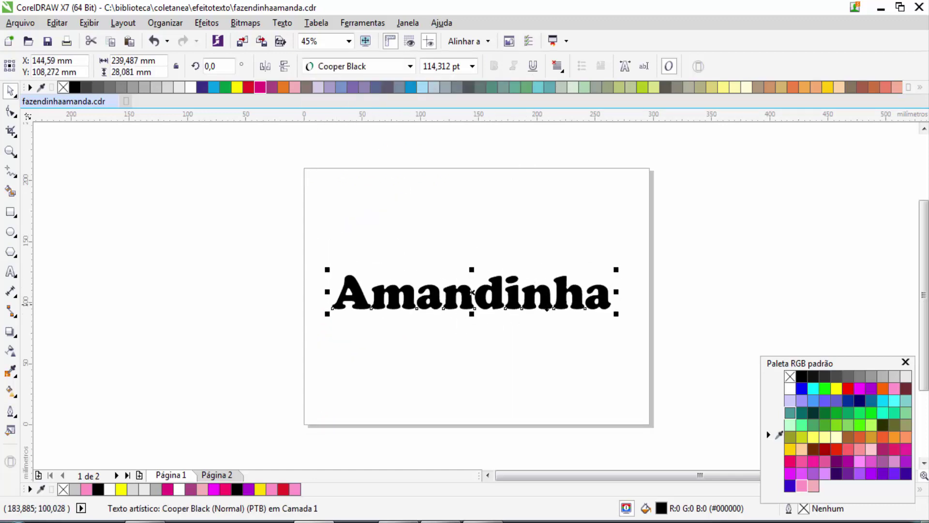
pyautogui.moveTo(616, 315); pyautogui.dragTo(629, 317)
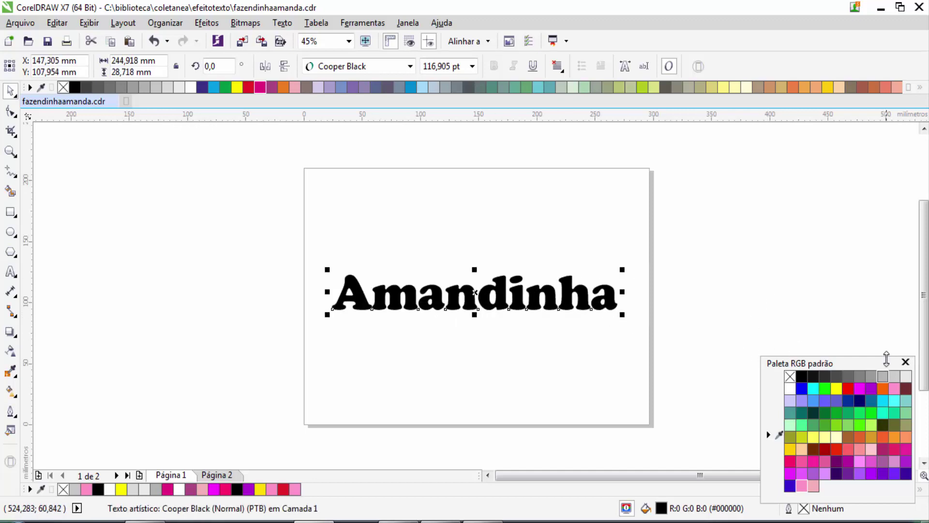
# Fill the name text with pink #FF94C1
pyautogui.click(802, 486)
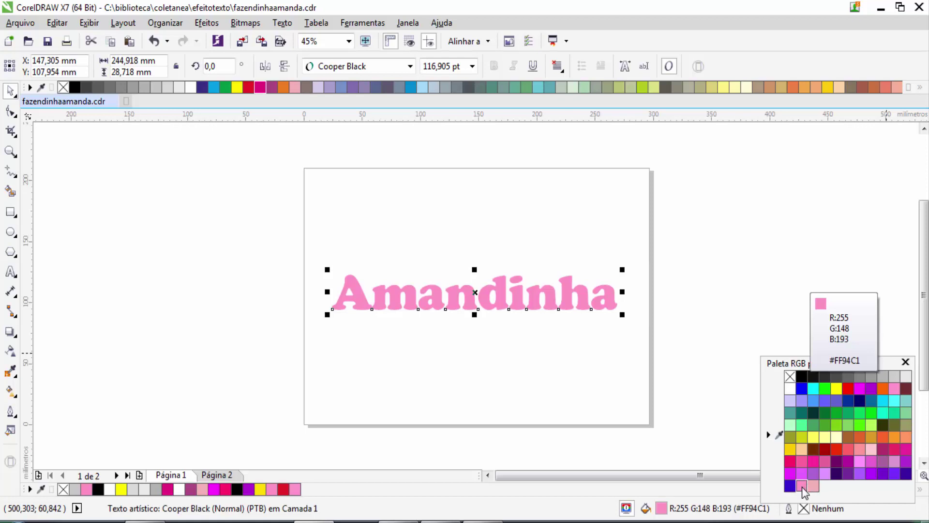
pyautogui.click(500, 326)
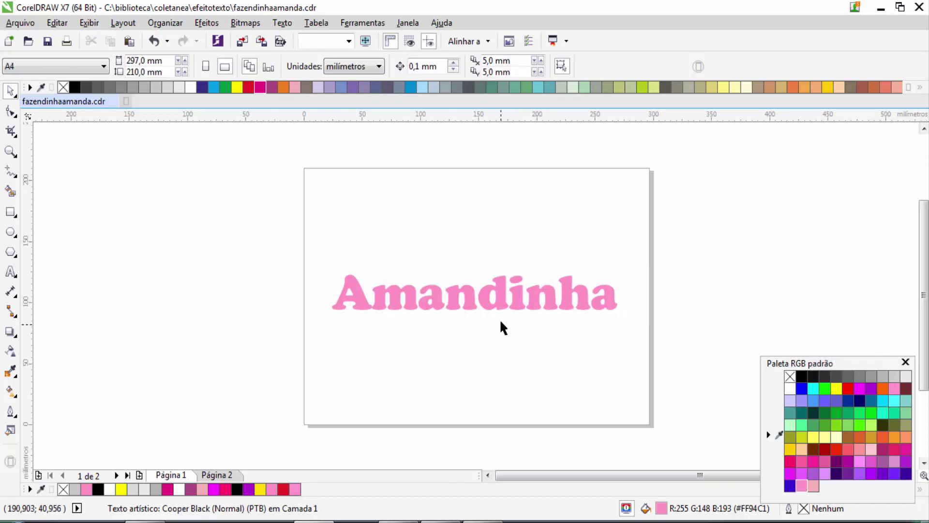
# Try giving the pink name text a black dotted outline 0.5 mm wide
pyautogui.click(500, 307)
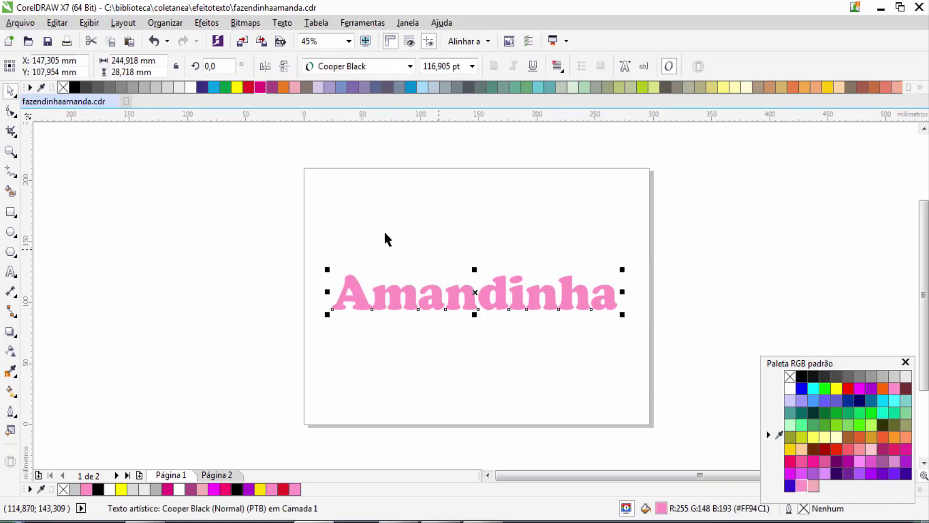
pyautogui.rightClick(75, 87)
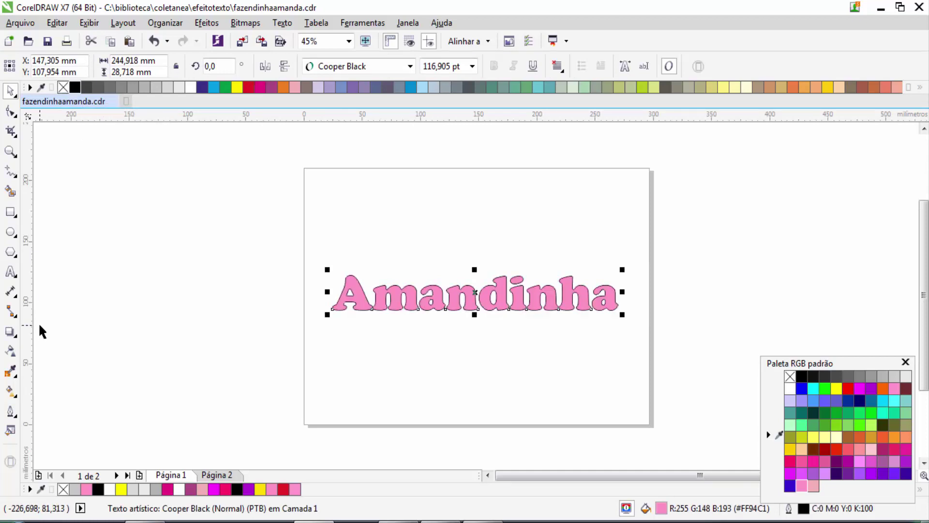
pyautogui.press('F12')
pyautogui.click(369, 223)
pyautogui.click(359, 285)
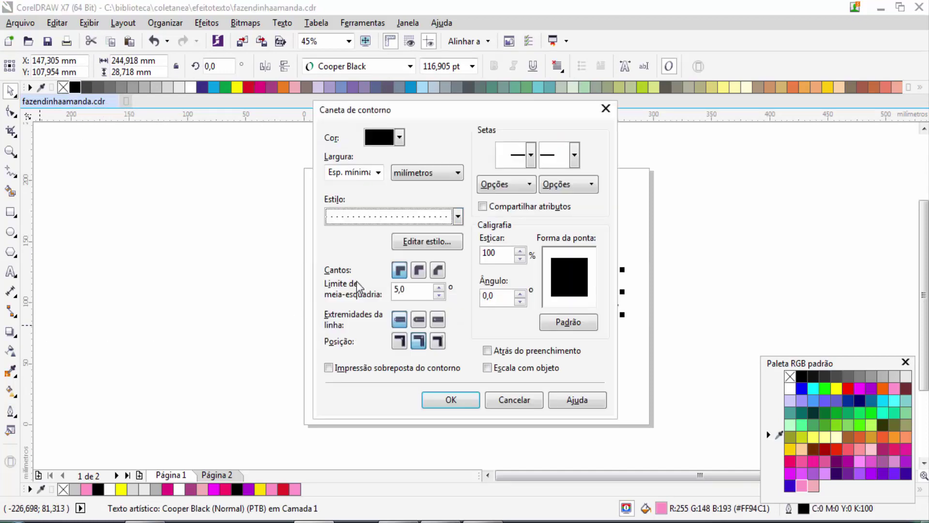
pyautogui.click(347, 173)
pyautogui.click(378, 172)
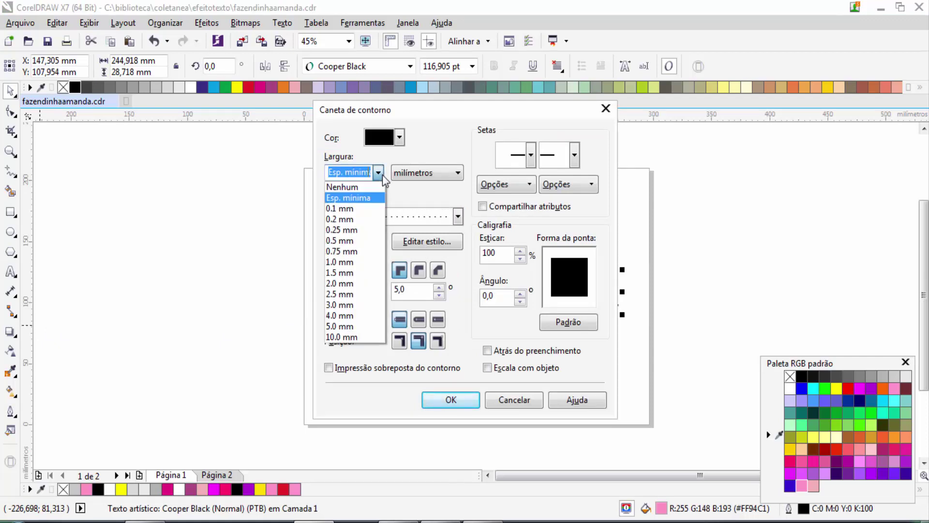
pyautogui.click(368, 241)
pyautogui.click(451, 399)
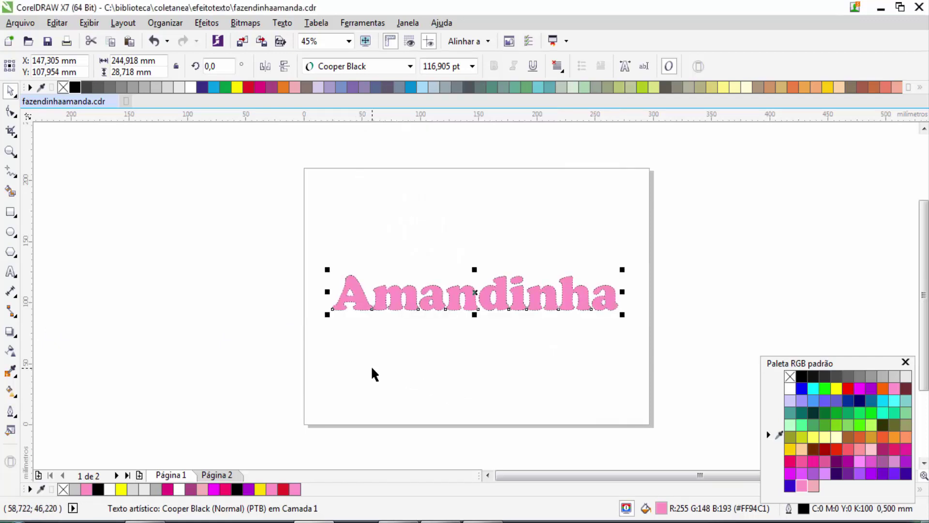
# Check the dotted outline up close on the first letters, then undo the outline on the name text
pyautogui.click(11, 151)
pyautogui.moveTo(320, 266); pyautogui.dragTo(404, 321)
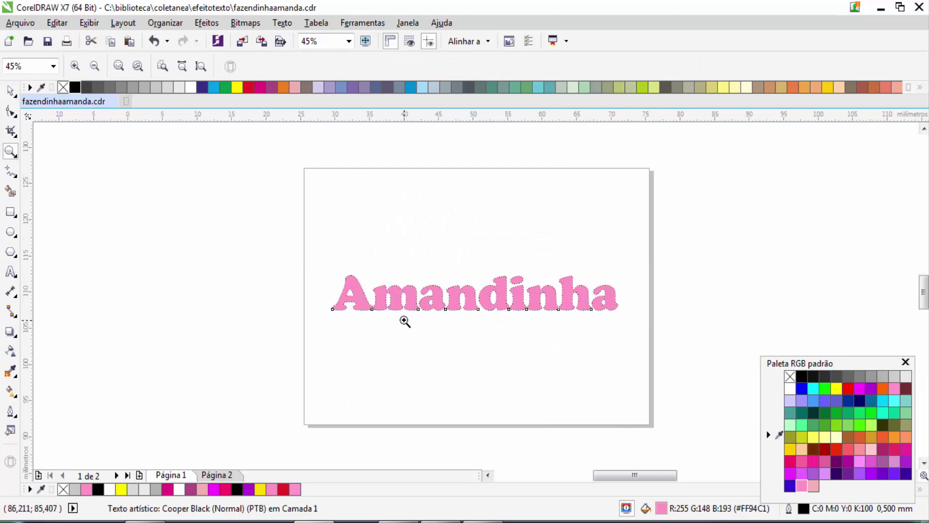
pyautogui.click(10, 91)
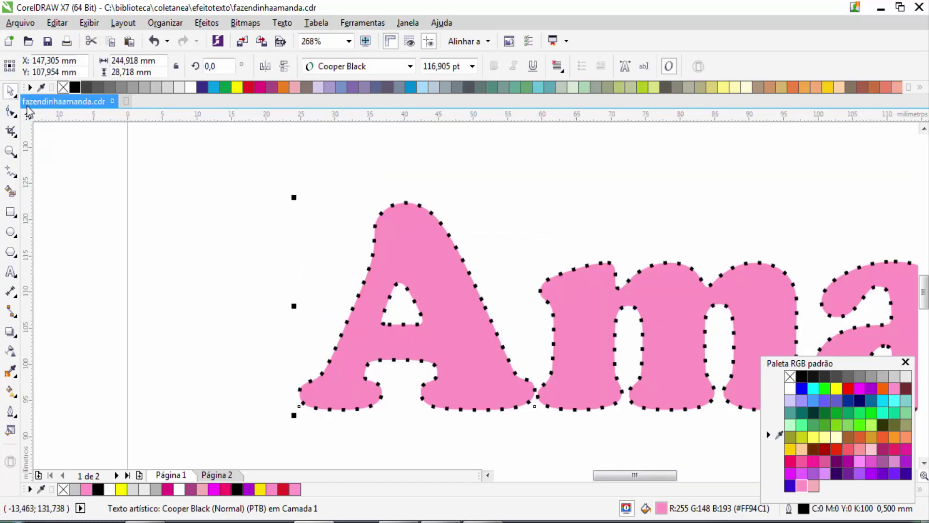
pyautogui.hotkey('ctrl', 'z')
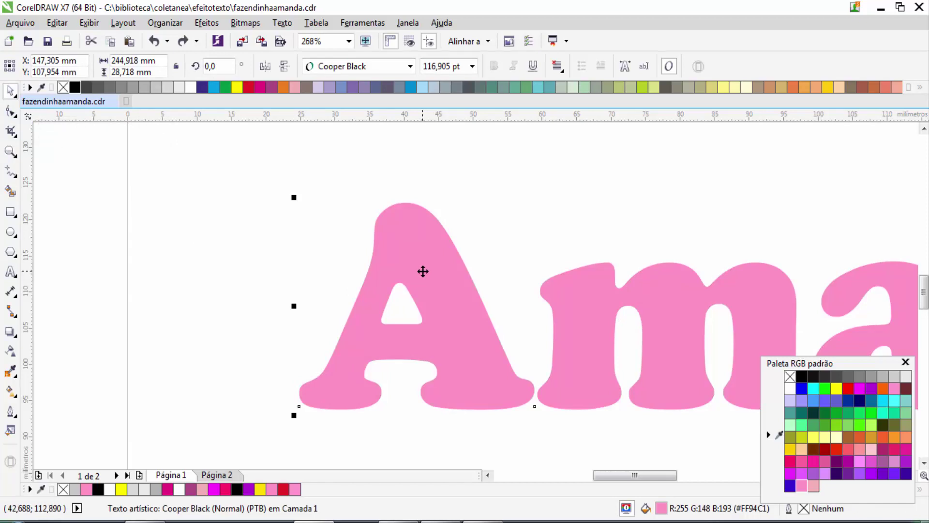
pyautogui.hotkey('shift', 'F4')
pyautogui.click(222, 306)
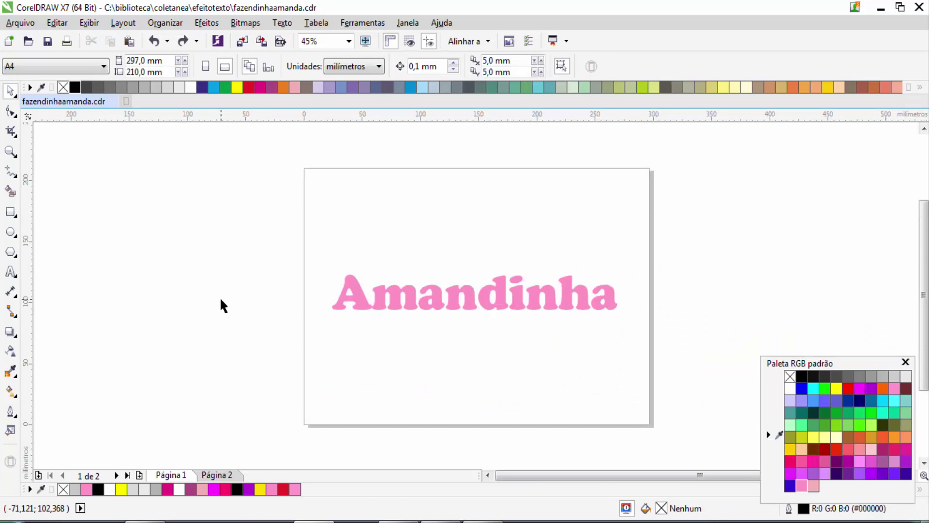
# Apply an inside contour to the name text with 1 step, a 1.1 mm offset and a light grey fill
pyautogui.click(10, 151)
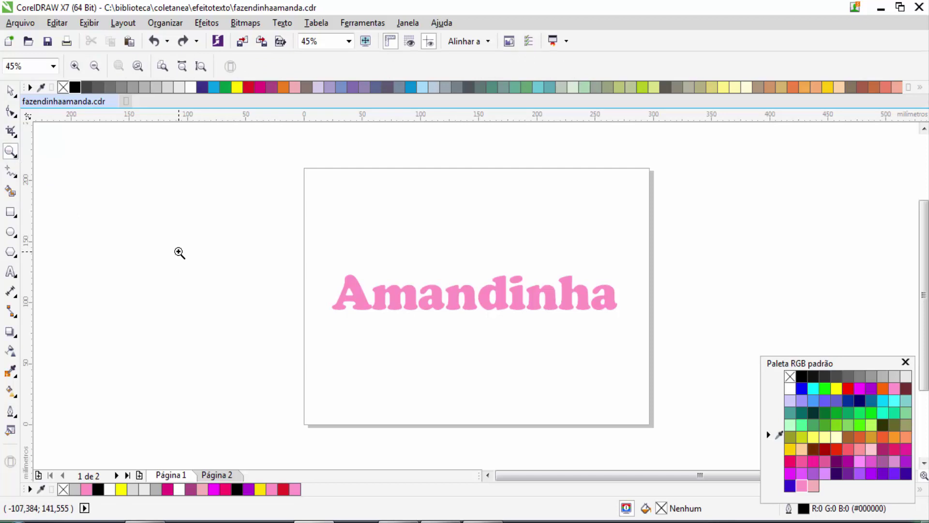
pyautogui.moveTo(296, 249); pyautogui.dragTo(475, 339)
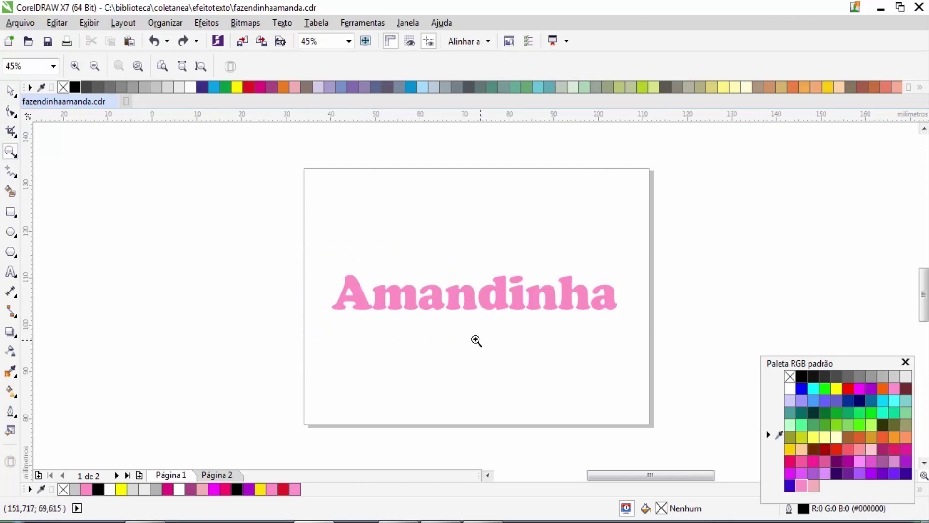
pyautogui.click(11, 91)
pyautogui.click(366, 288)
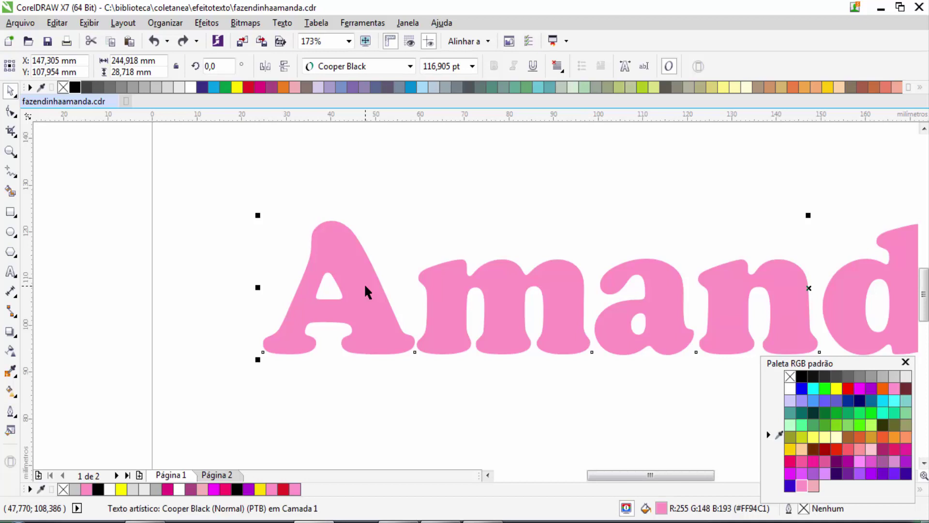
pyautogui.hotkey('ctrl', 'F9')
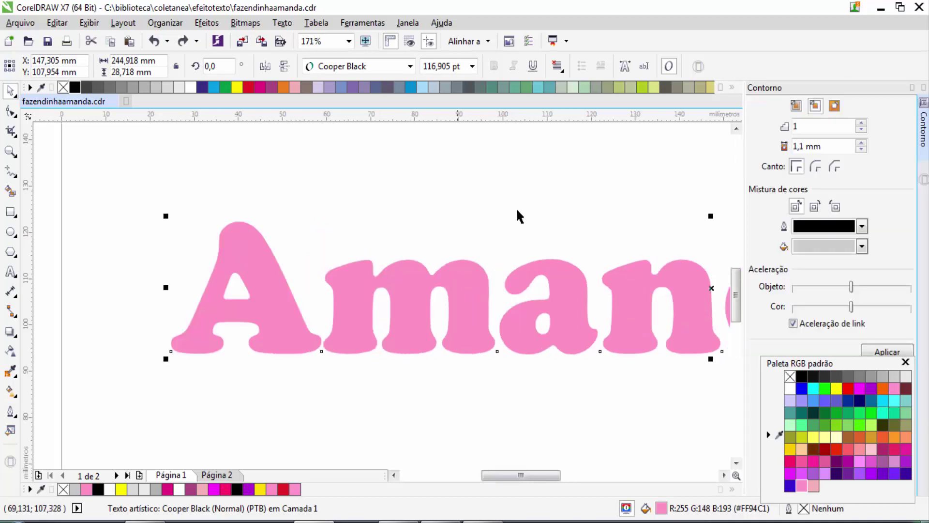
pyautogui.click(815, 106)
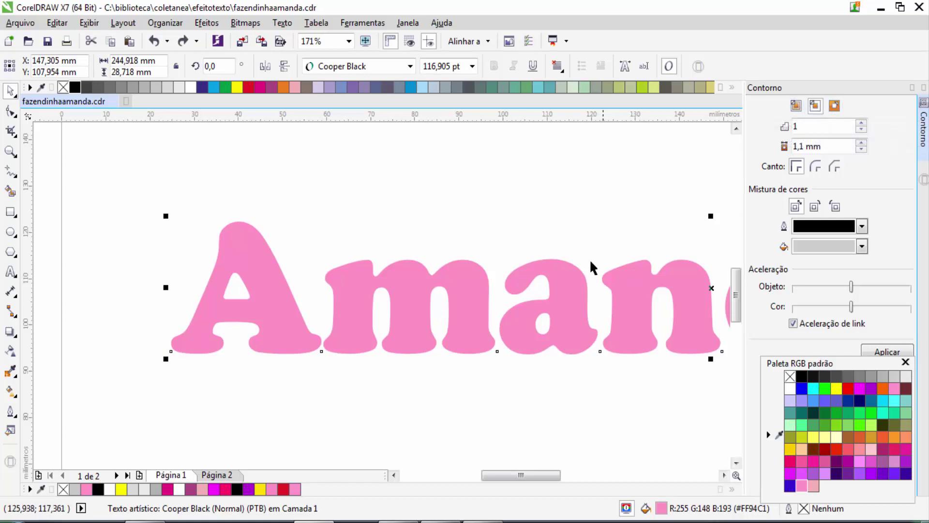
pyautogui.click(574, 281)
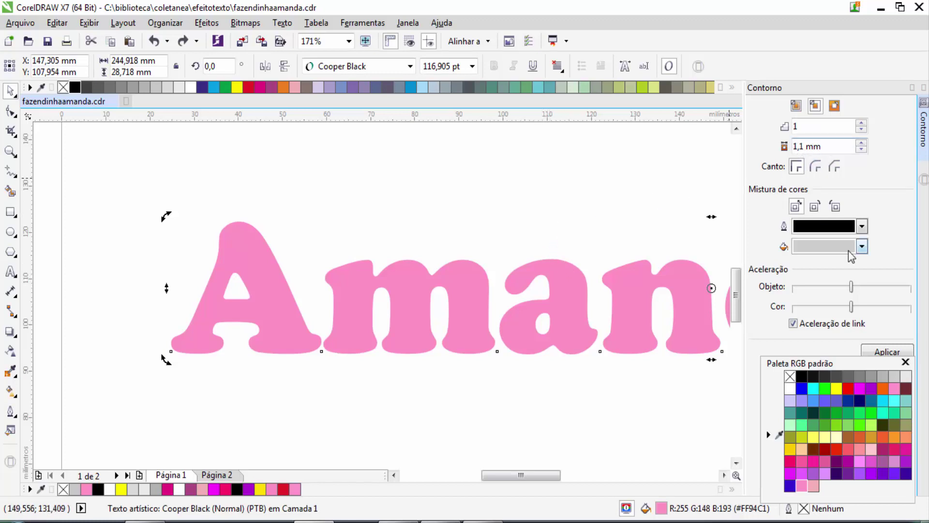
pyautogui.moveTo(890, 370); pyautogui.dragTo(890, 377)
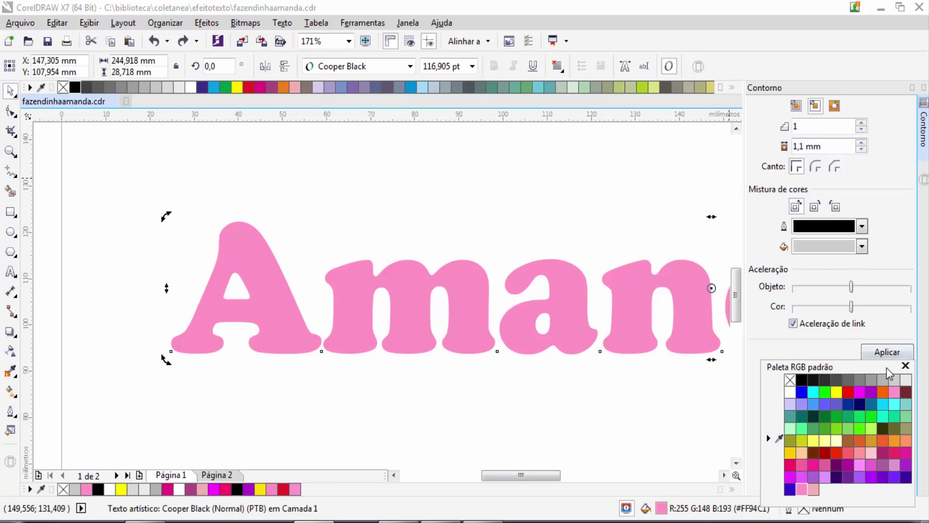
pyautogui.click(887, 352)
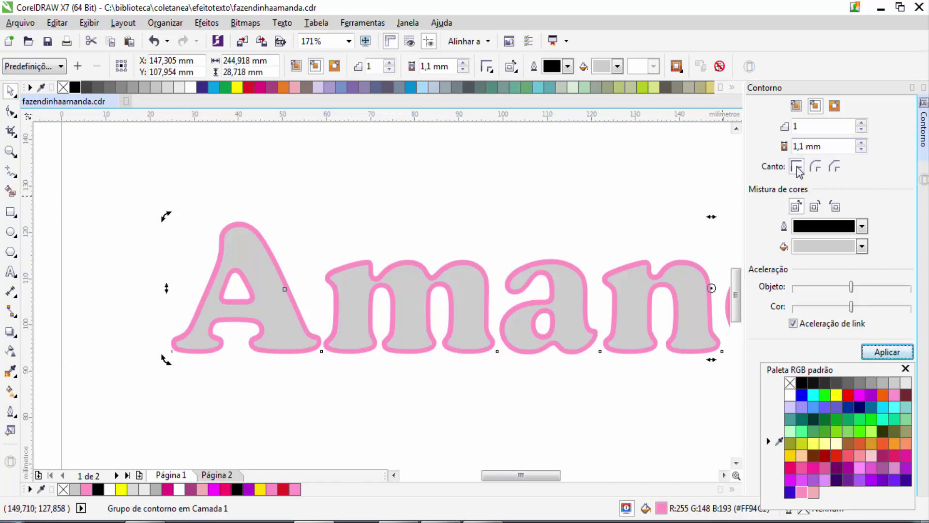
# Try a 1.6 mm offset for the inside contour of the name text
pyautogui.doubleClick(827, 147)
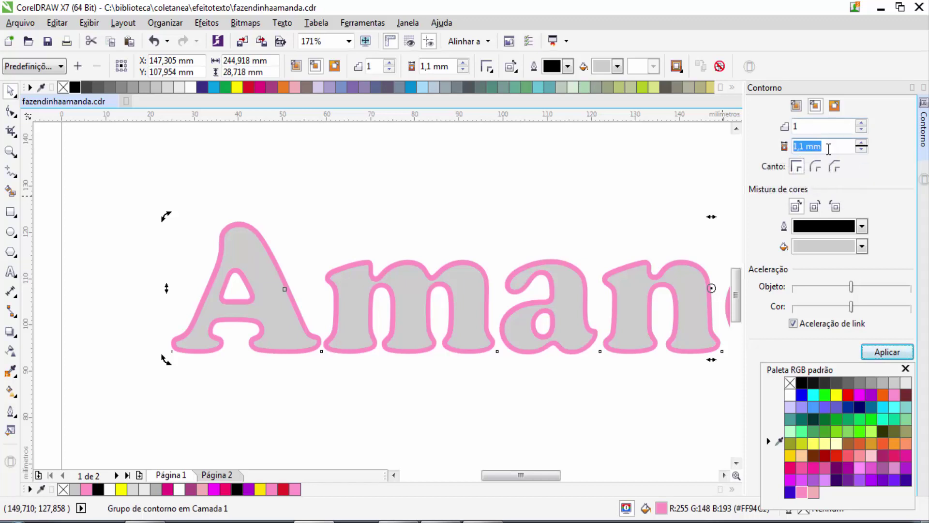
pyautogui.click(862, 143)
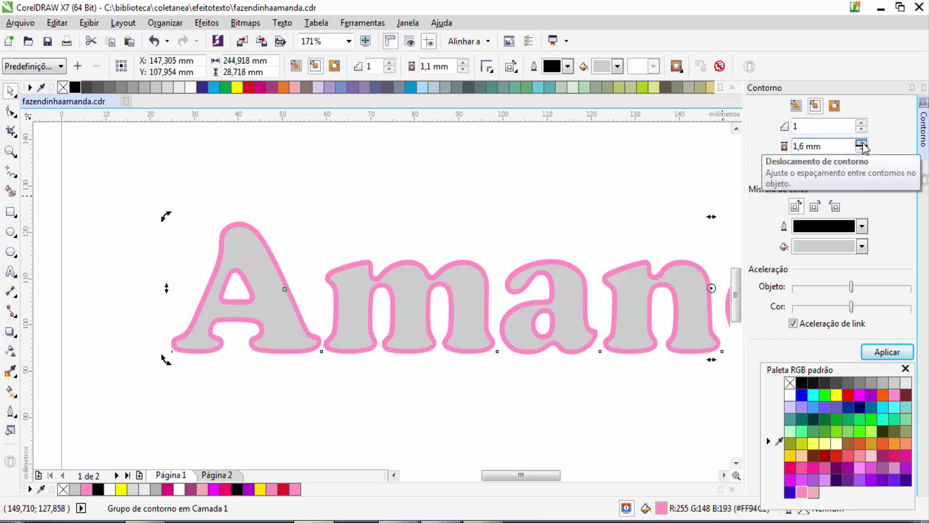
pyautogui.click(887, 353)
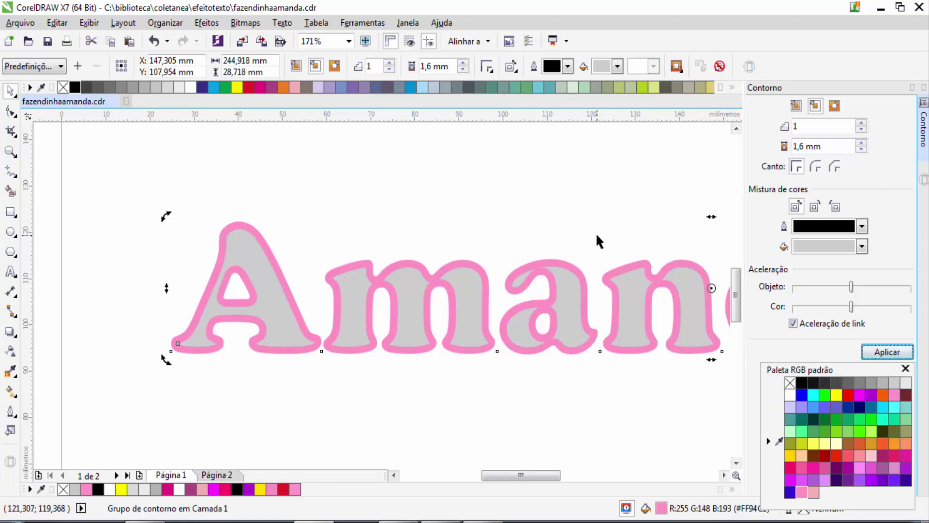
# Reduce the inside contour's offset to 1.3 mm and apply it to the name text
pyautogui.click(862, 149)
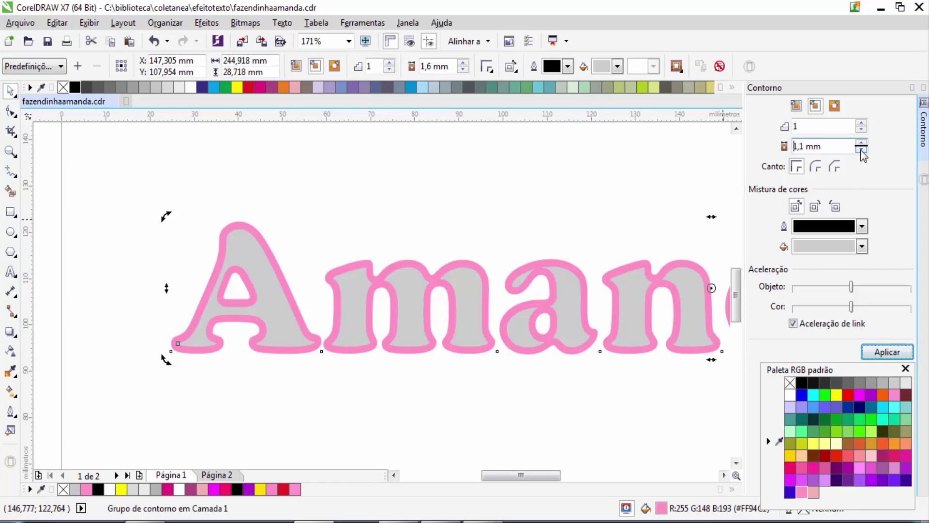
pyautogui.doubleClick(801, 147)
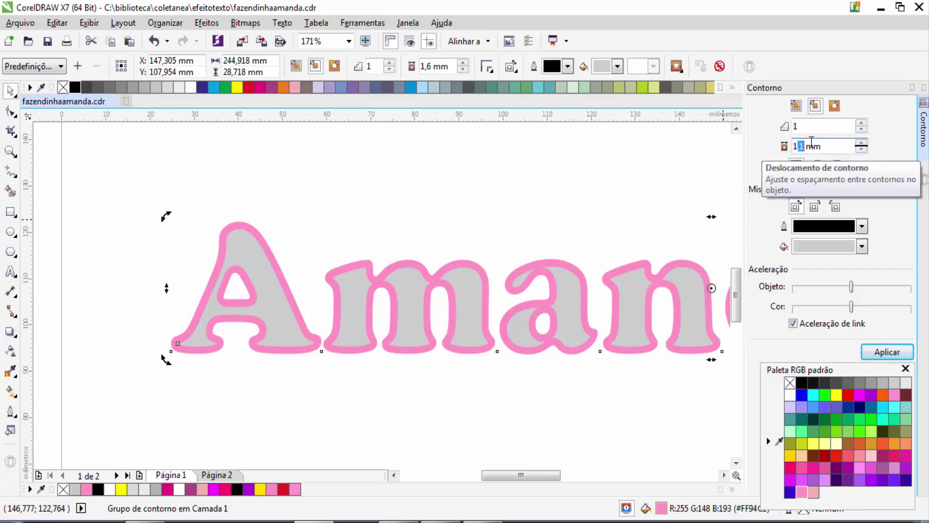
pyautogui.press('BackSpace')
pyautogui.write('3')
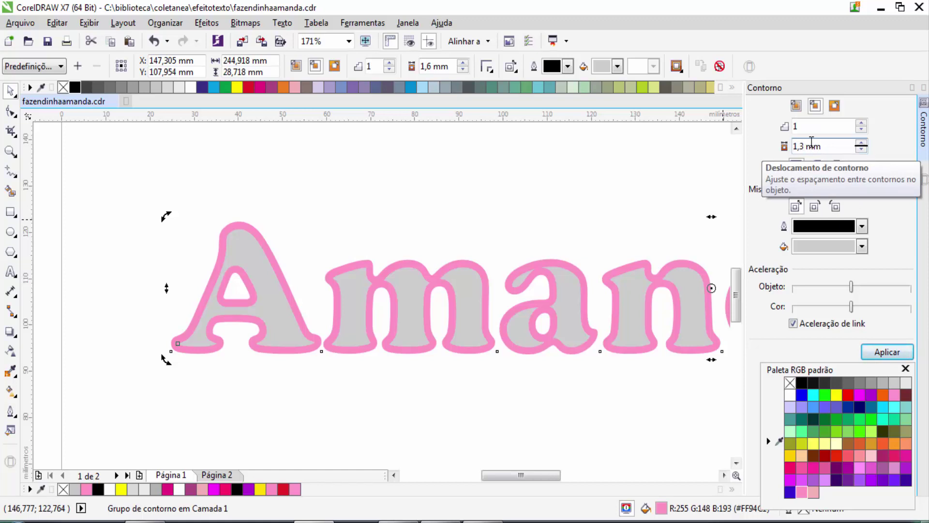
pyautogui.click(892, 357)
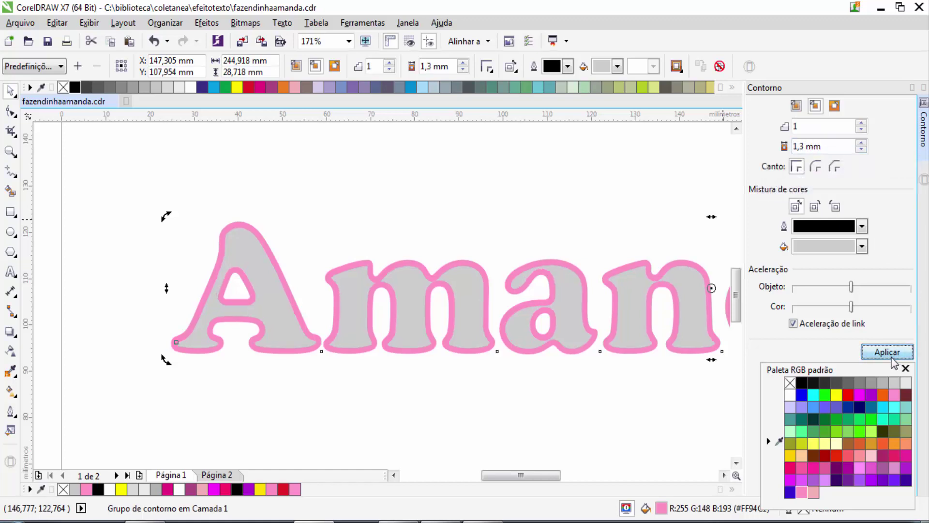
# Set the inside contour's offset back to 1.1 mm and apply it
pyautogui.doubleClick(803, 147)
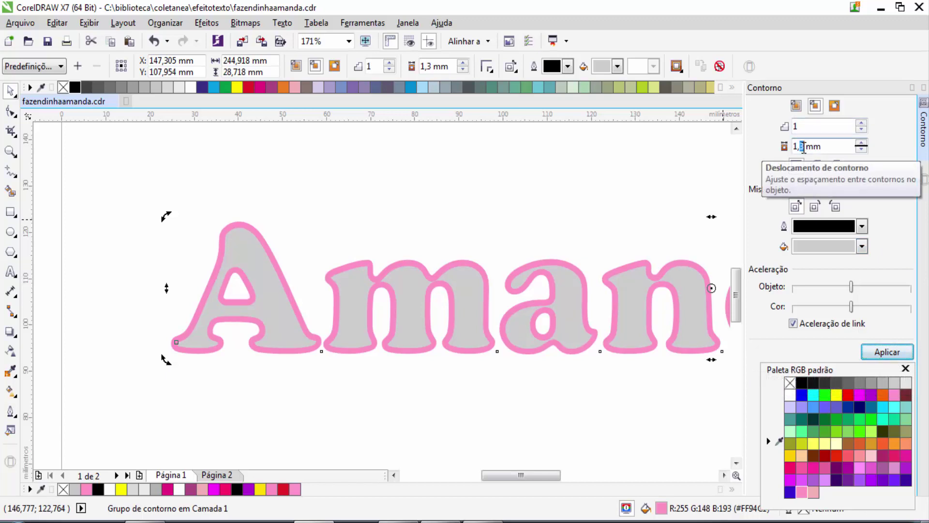
pyautogui.write('1')
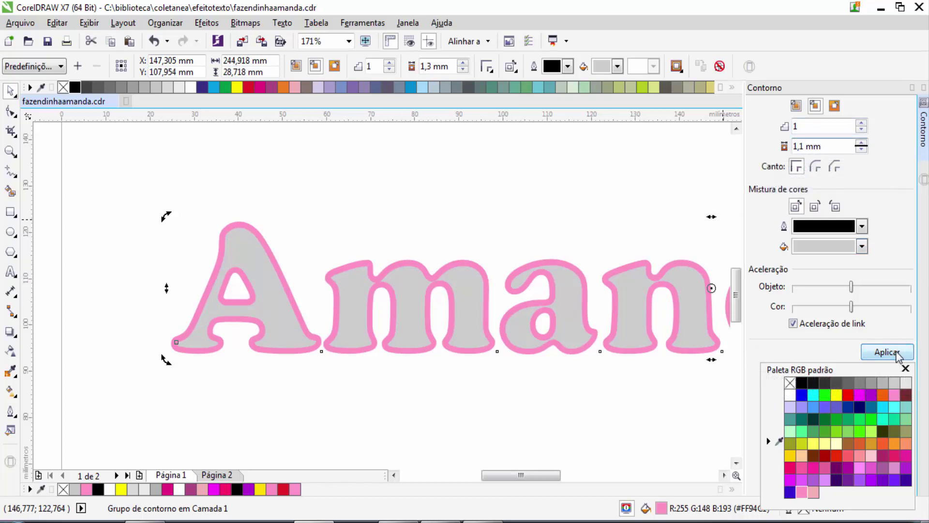
pyautogui.click(897, 353)
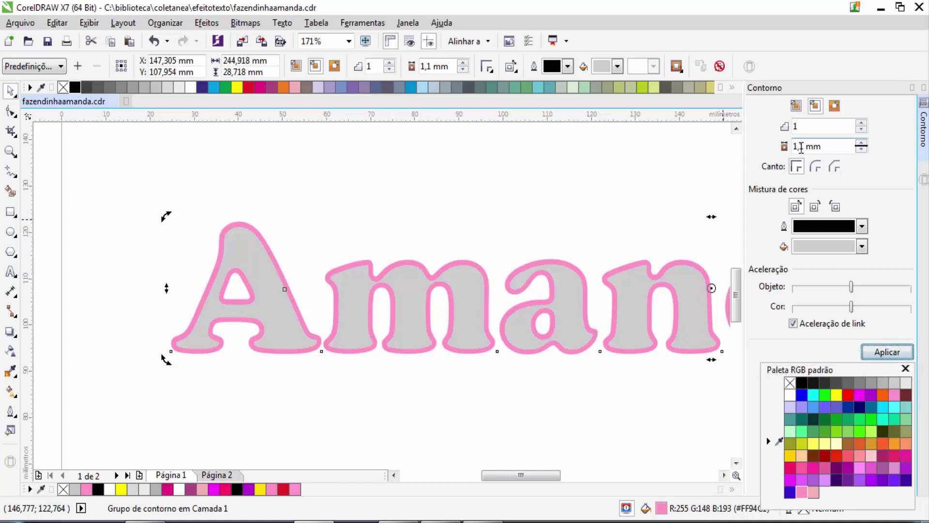
# Set the inside contour's offset to 1.0 mm and apply it to the name text
pyautogui.write('0')
pyautogui.click(877, 352)
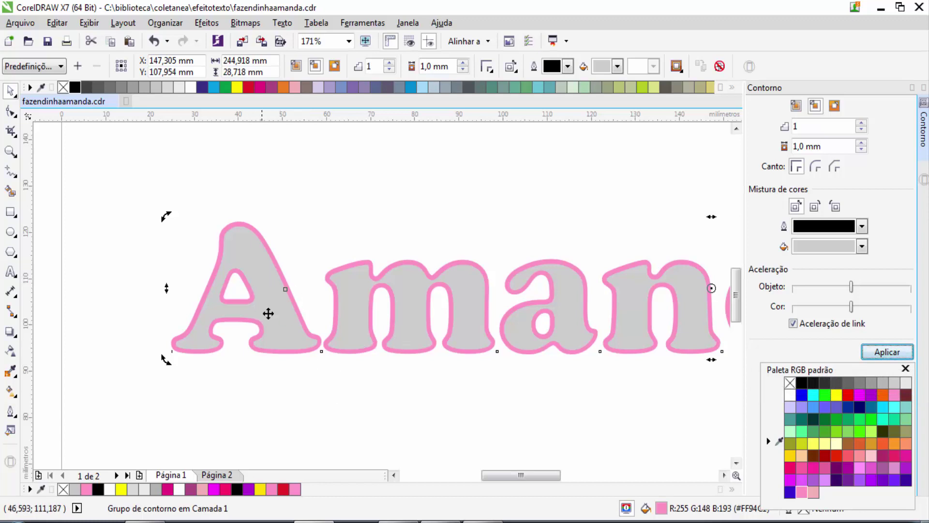
# Try removing the fill from the contoured name text and giving it a black outline, and undo both changes
pyautogui.click(63, 88)
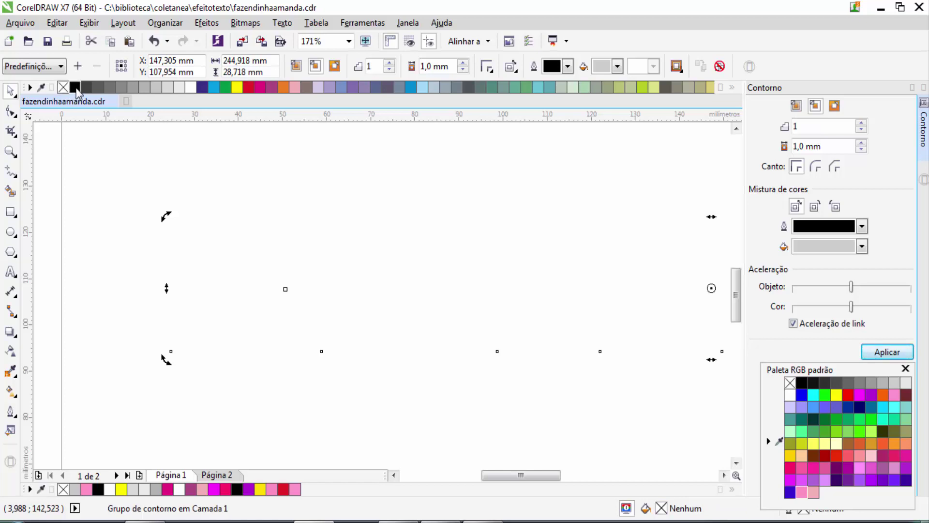
pyautogui.rightClick(77, 88)
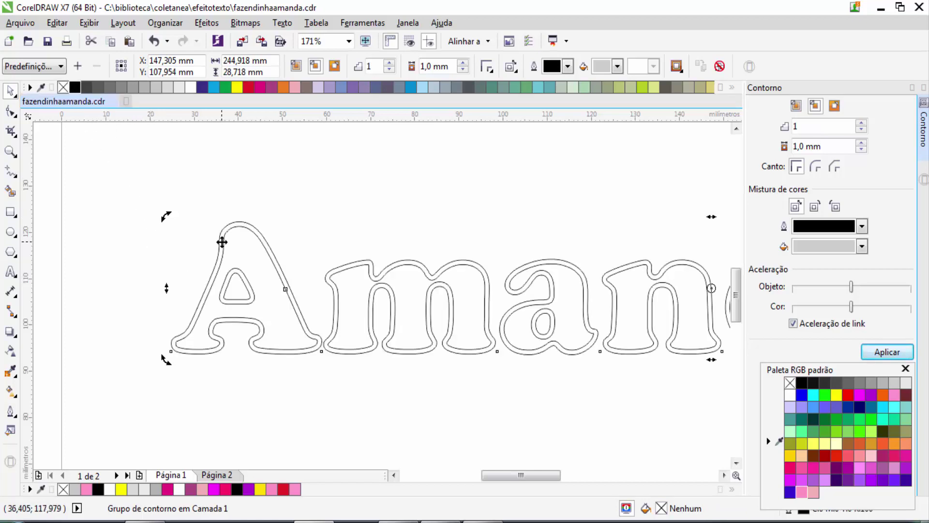
pyautogui.click(359, 190)
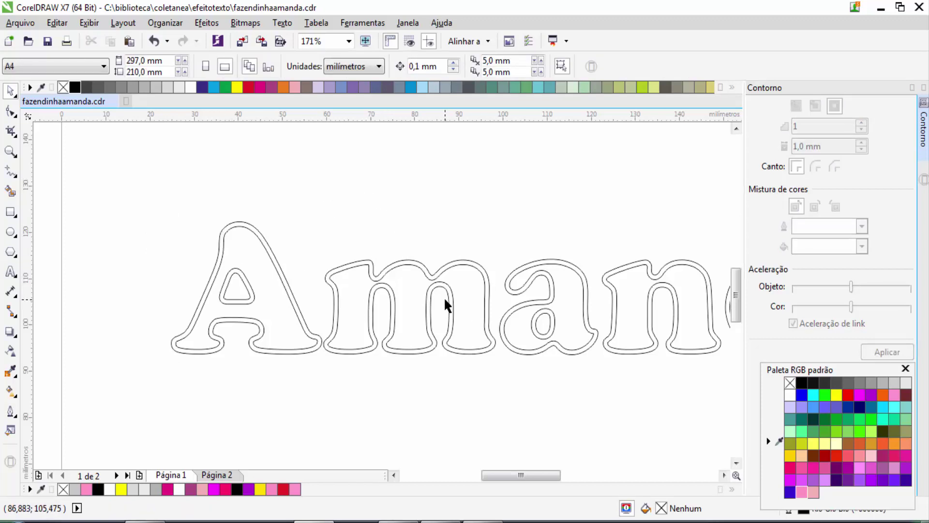
pyautogui.click(154, 43)
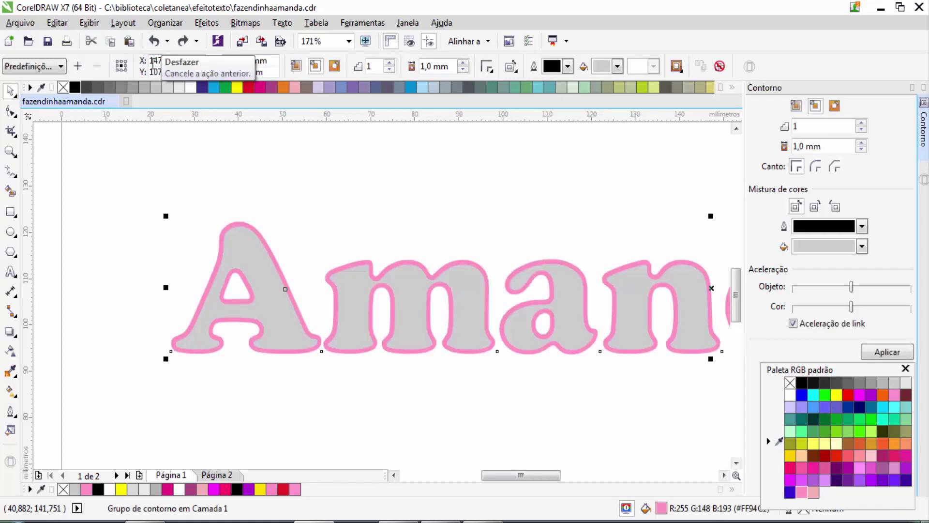
pyautogui.click(118, 189)
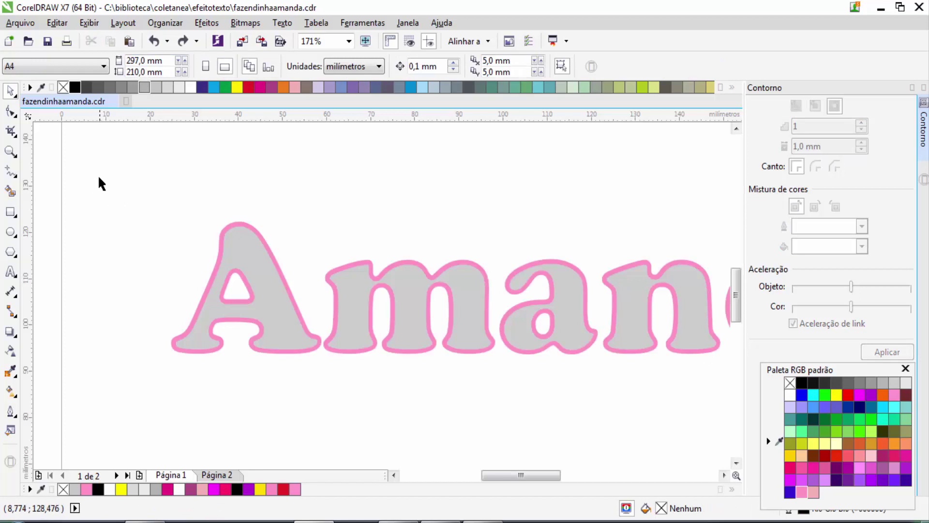
# Select the contour group of the name text and separate it so that the inside contour is its own object
pyautogui.click(251, 242)
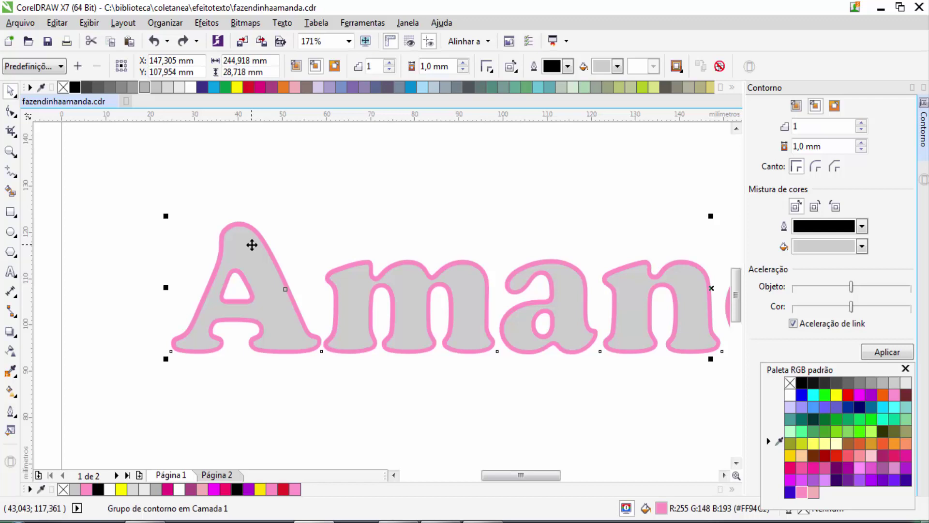
pyautogui.click(165, 25)
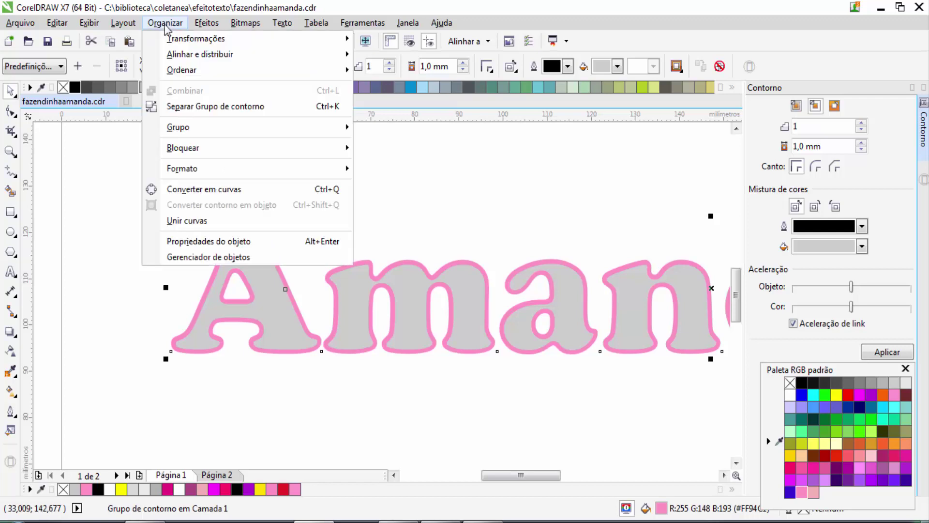
pyautogui.click(235, 111)
pyautogui.click(123, 234)
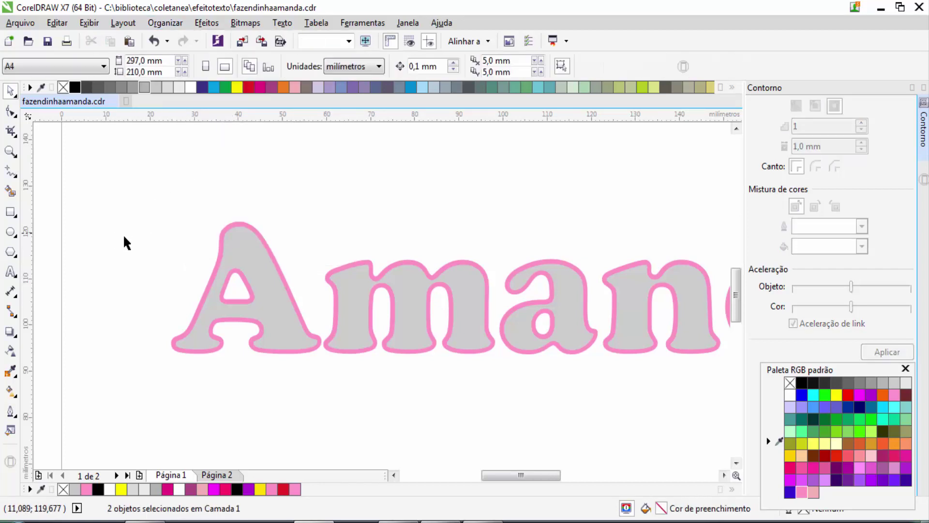
# Select the separated grey inner curve, remove its fill and give it a magenta outline
pyautogui.moveTo(252, 252); pyautogui.dragTo(314, 216)
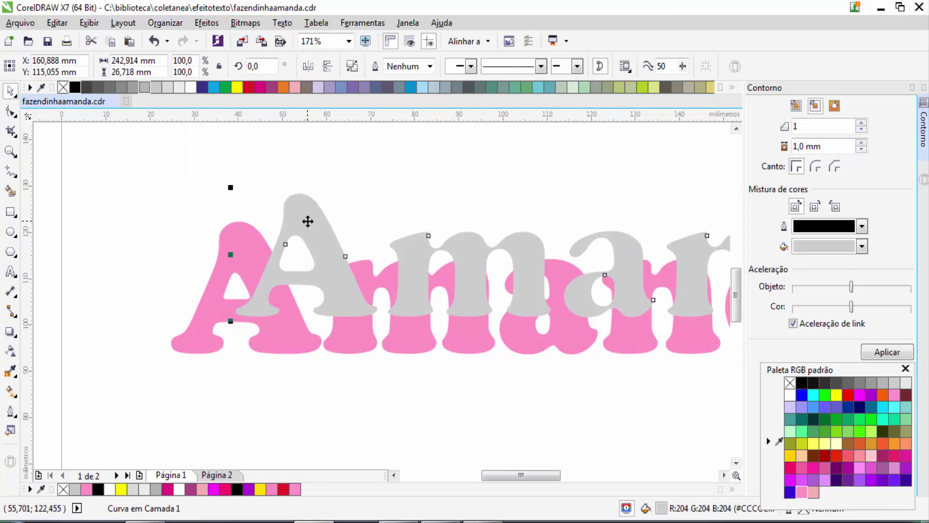
pyautogui.hotkey('ctrl', 'z')
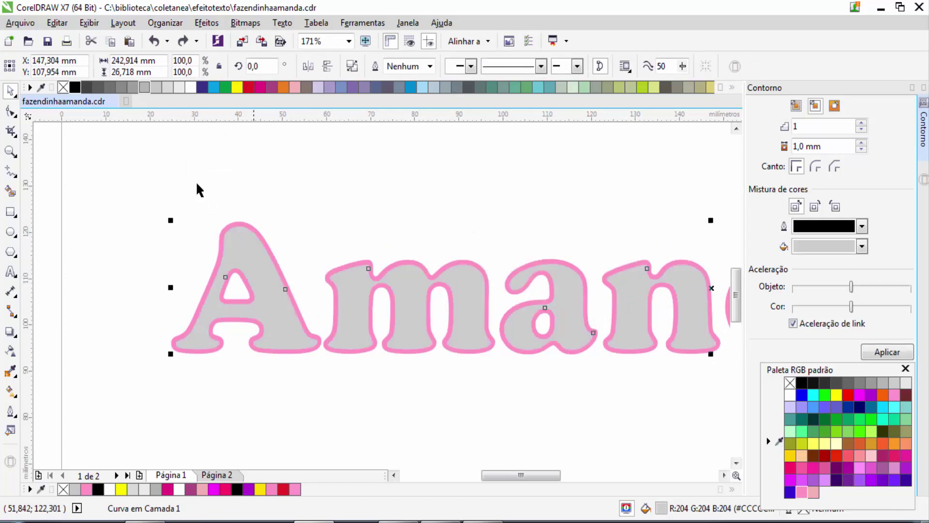
pyautogui.click(63, 88)
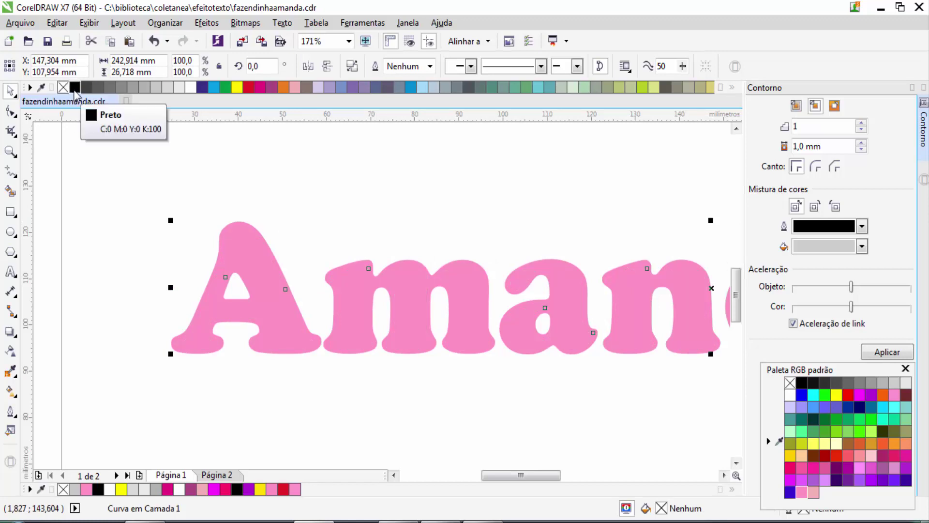
pyautogui.rightClick(75, 89)
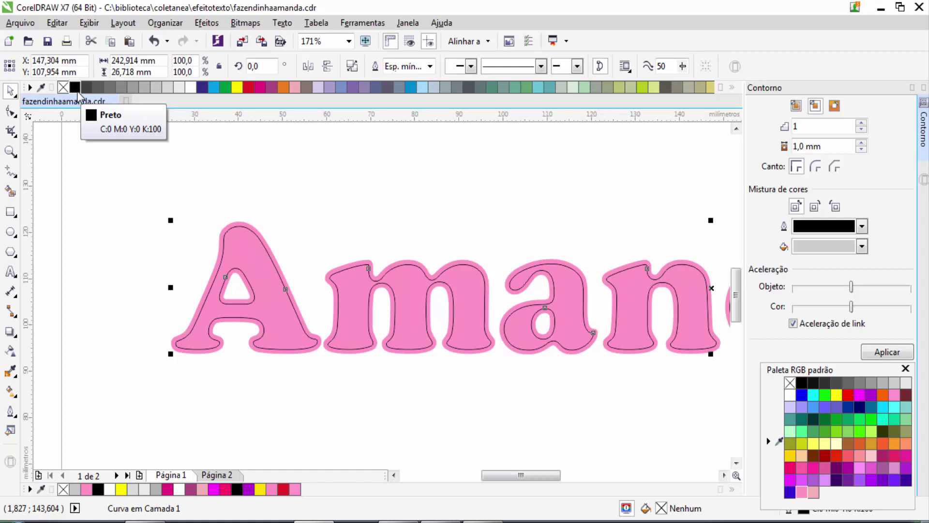
pyautogui.rightClick(262, 86)
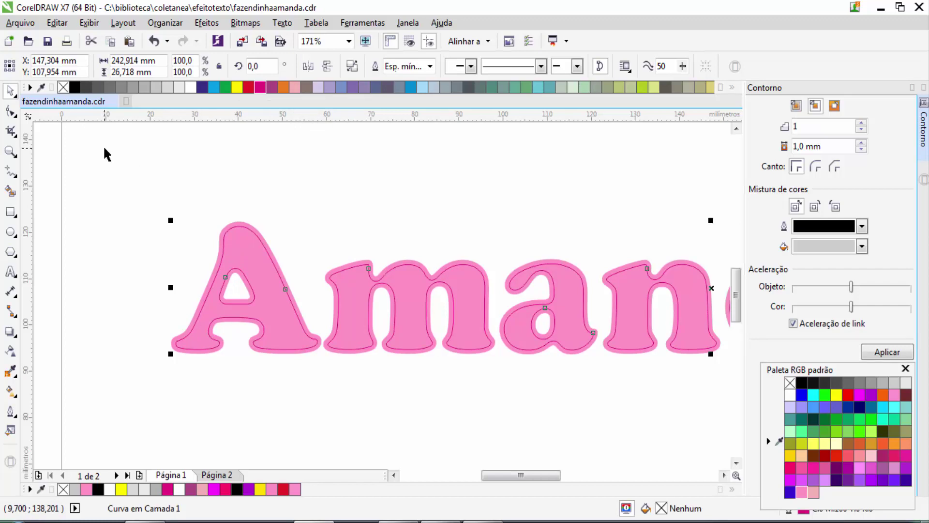
# Try moving the magenta inner outline off the pink text, and undo the move
pyautogui.click(10, 151)
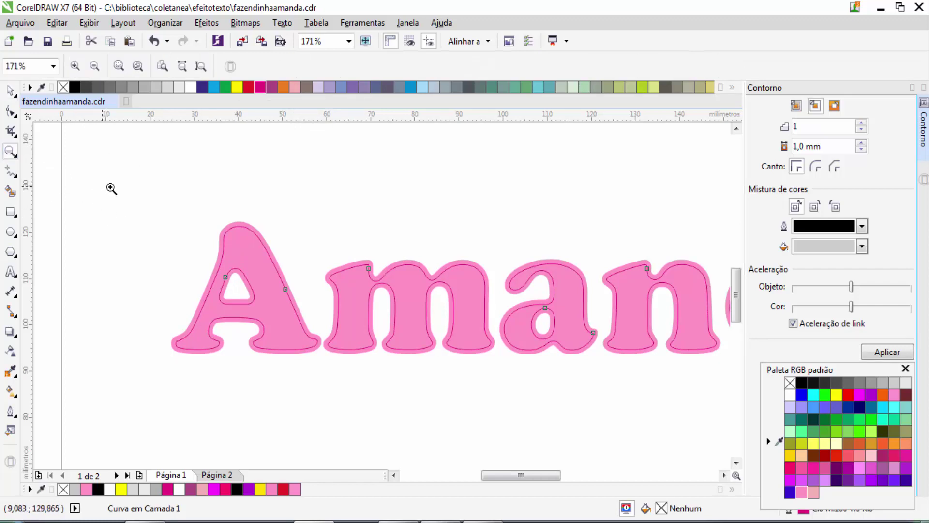
pyautogui.moveTo(112, 188); pyautogui.dragTo(444, 381)
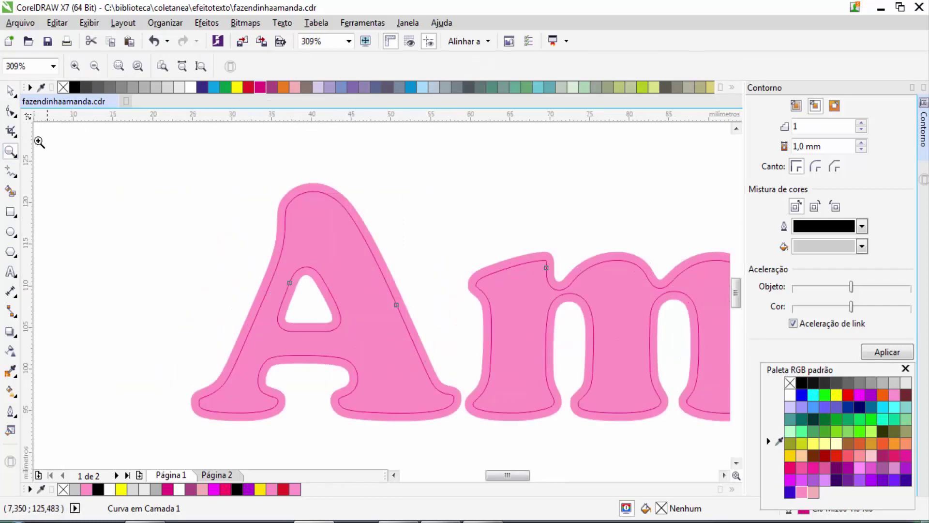
pyautogui.click(10, 91)
pyautogui.click(235, 231)
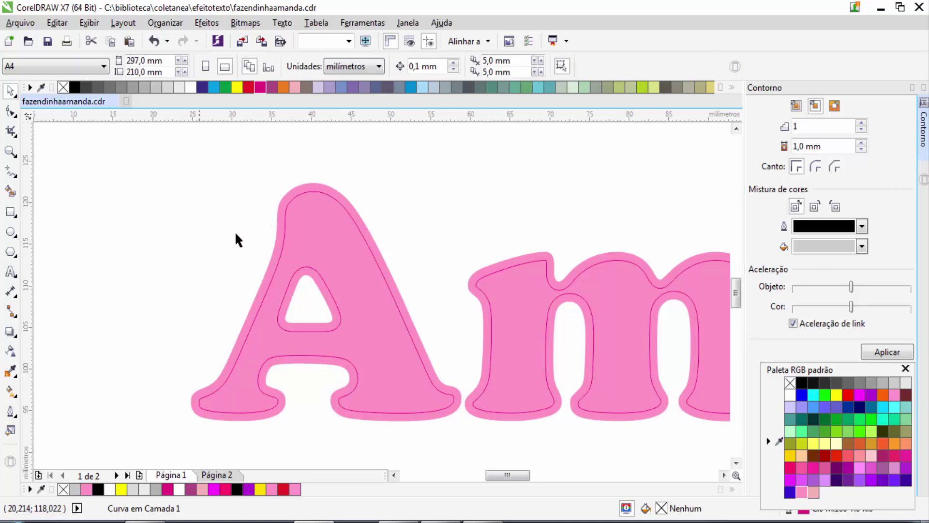
pyautogui.click(323, 211)
pyautogui.moveTo(322, 207); pyautogui.dragTo(387, 197)
pyautogui.hotkey('ctrl', 'z')
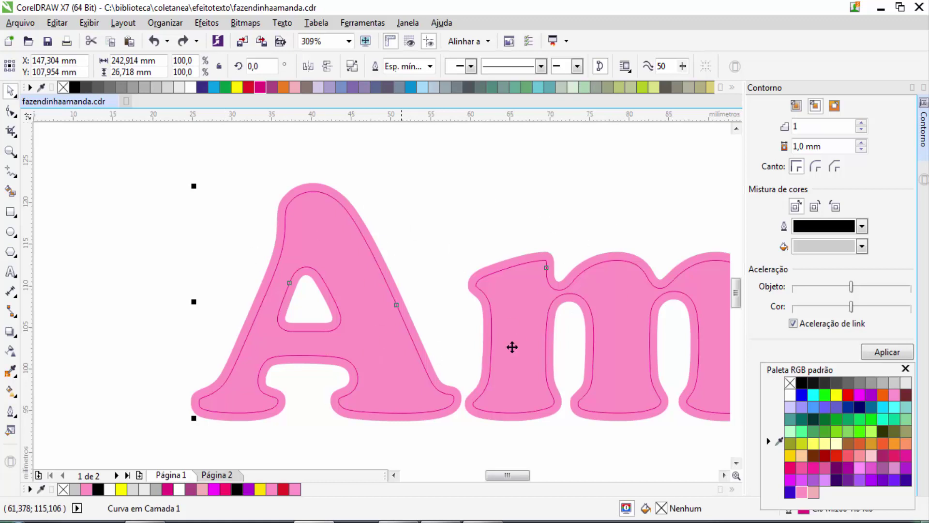
# Set the inner outline's width to 0.5 mm and its line style to an evenly spaced dotted line
pyautogui.click(10, 413)
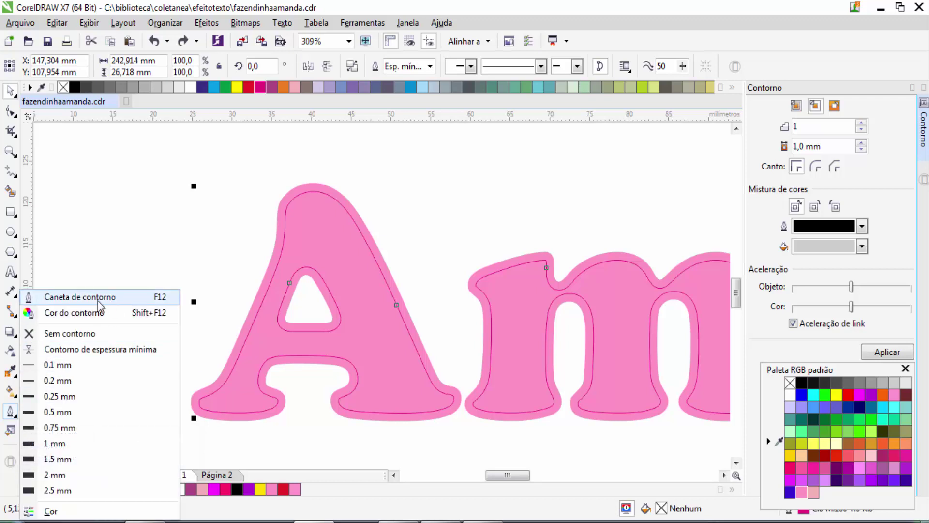
pyautogui.click(164, 302)
pyautogui.moveTo(452, 105); pyautogui.dragTo(578, 74)
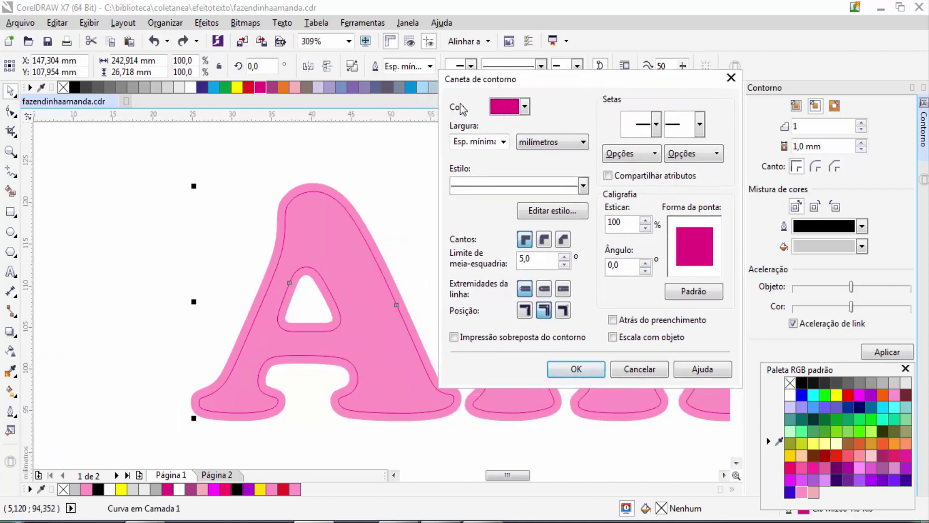
pyautogui.click(503, 142)
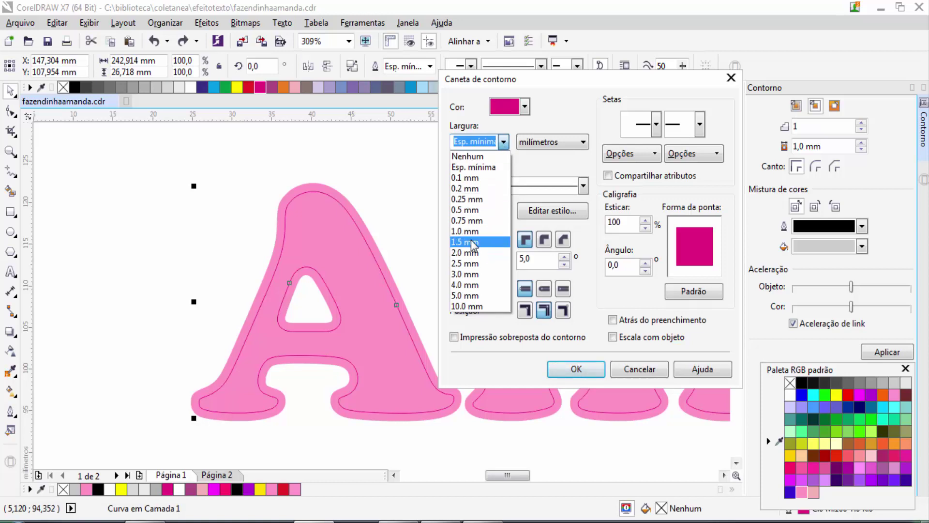
pyautogui.click(476, 214)
pyautogui.click(477, 188)
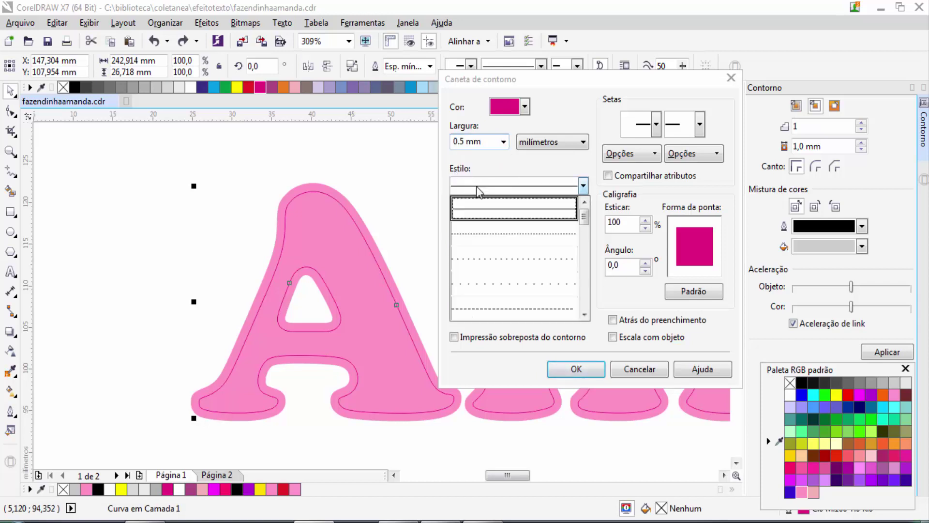
pyautogui.click(487, 260)
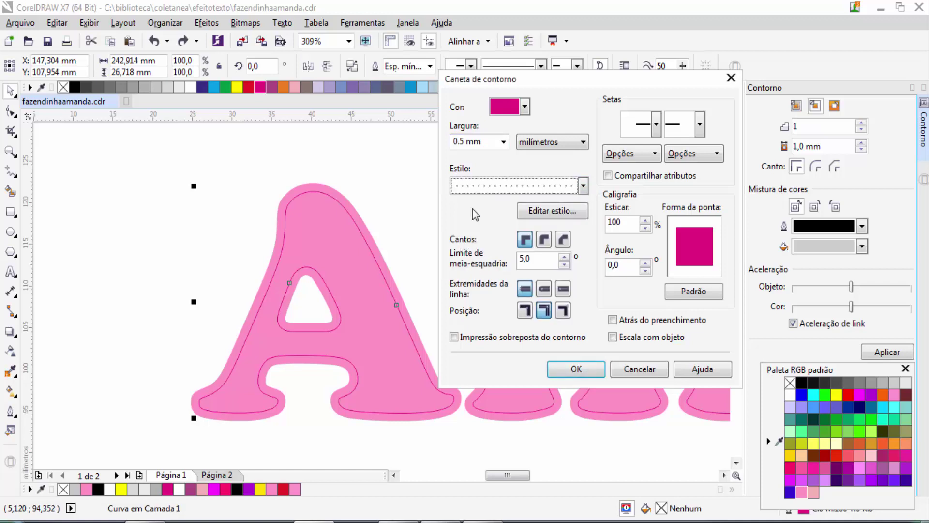
pyautogui.click(576, 369)
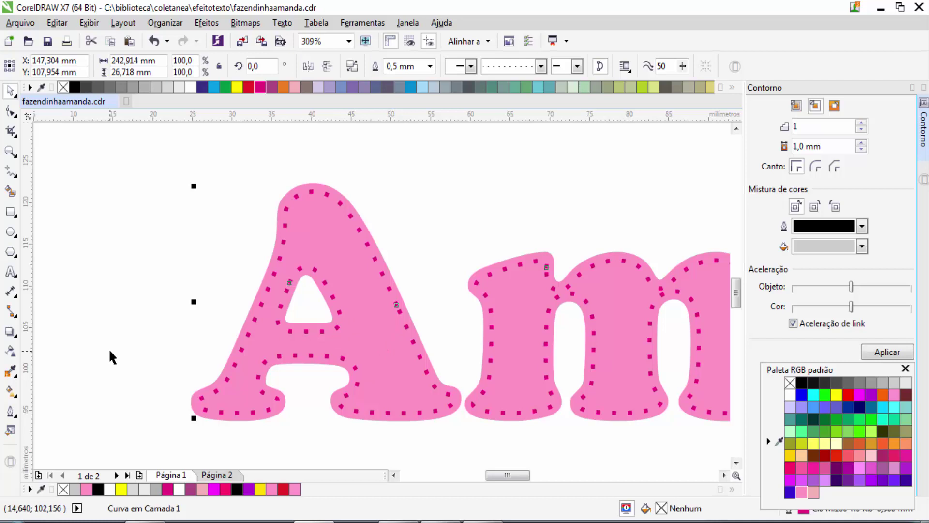
# Set the width of the dotted inner outline to 0.3 mm and apply it
pyautogui.press('F12')
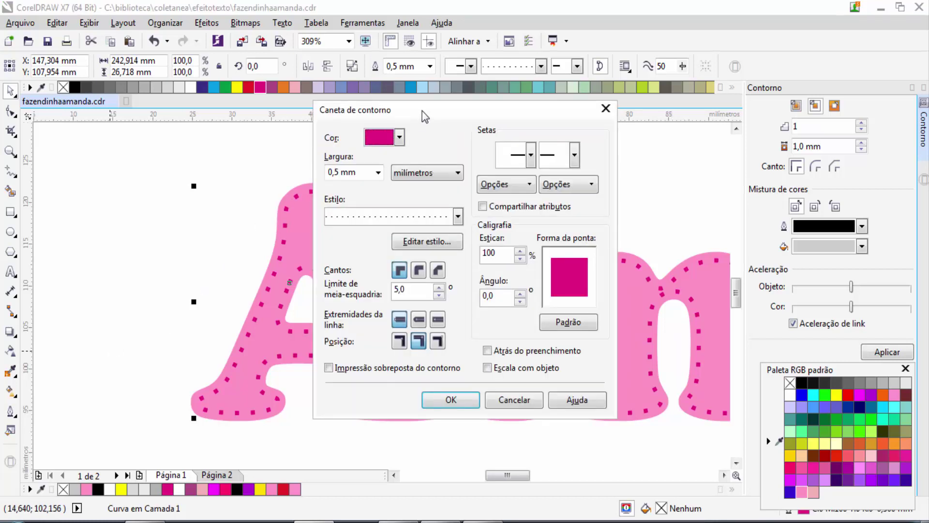
pyautogui.moveTo(429, 114); pyautogui.dragTo(561, 103)
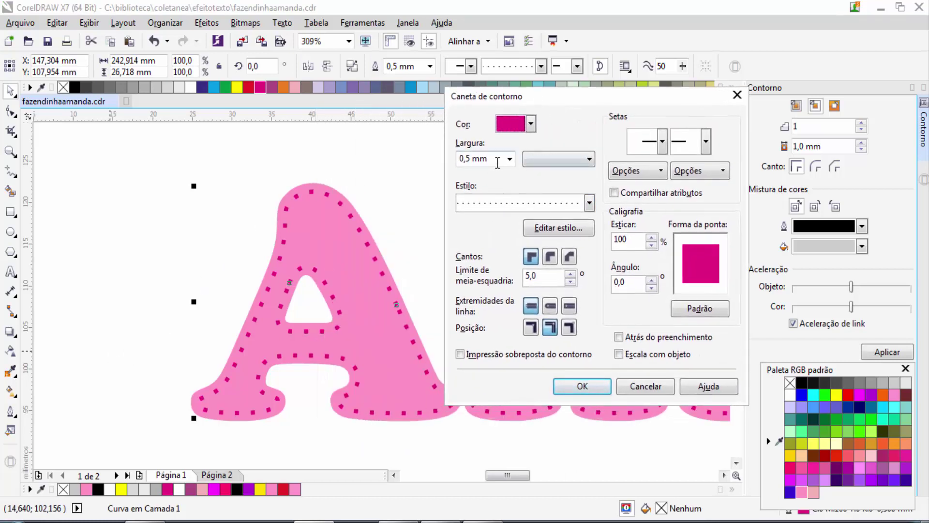
pyautogui.click(468, 159)
pyautogui.click(470, 159)
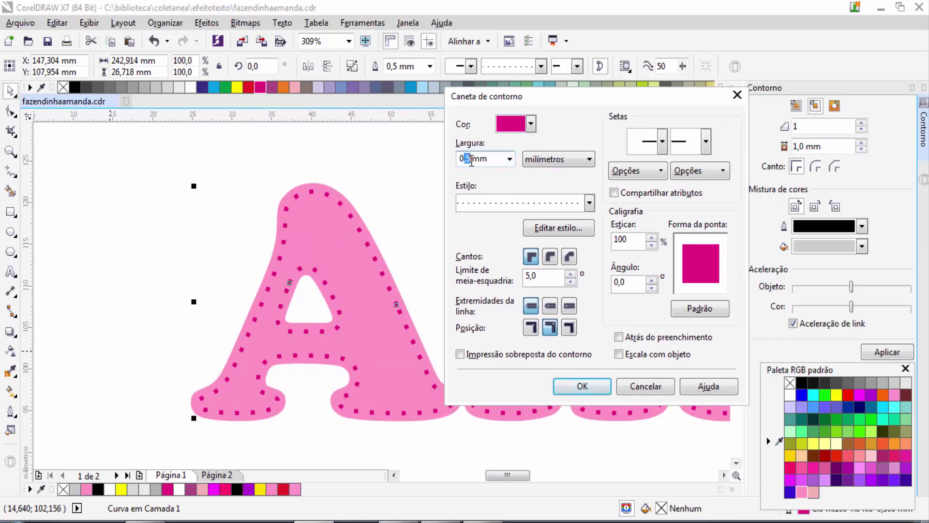
pyautogui.click(510, 159)
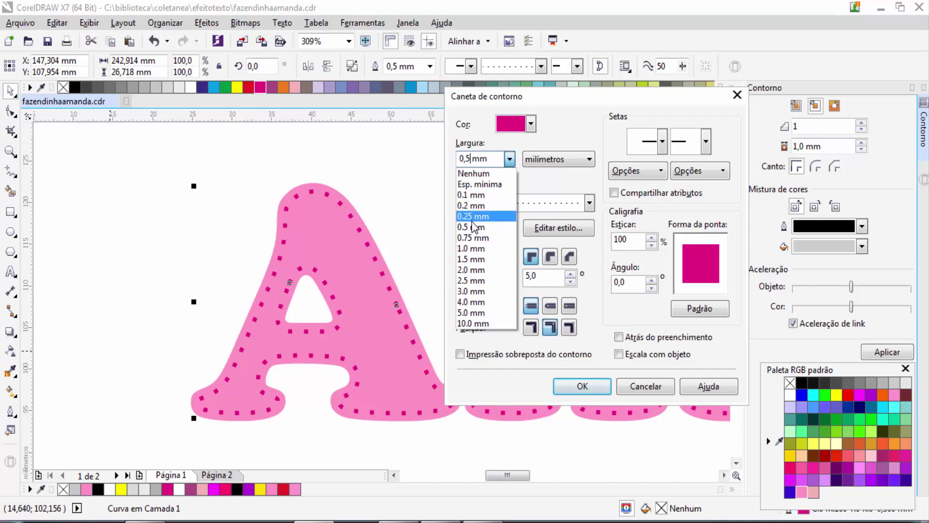
pyautogui.click(473, 217)
pyautogui.click(470, 162)
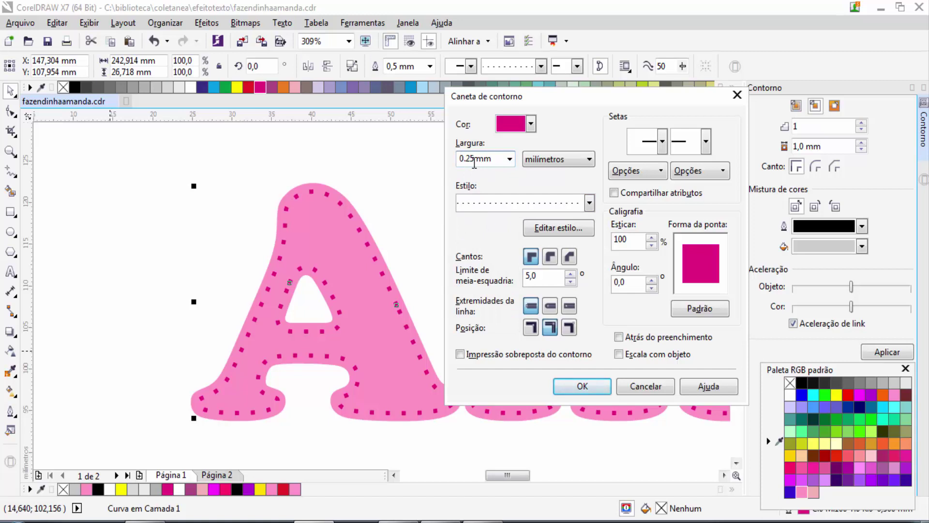
pyautogui.press('BackSpace')
pyautogui.press('BackSpace')
pyautogui.write('3')
pyautogui.click(581, 388)
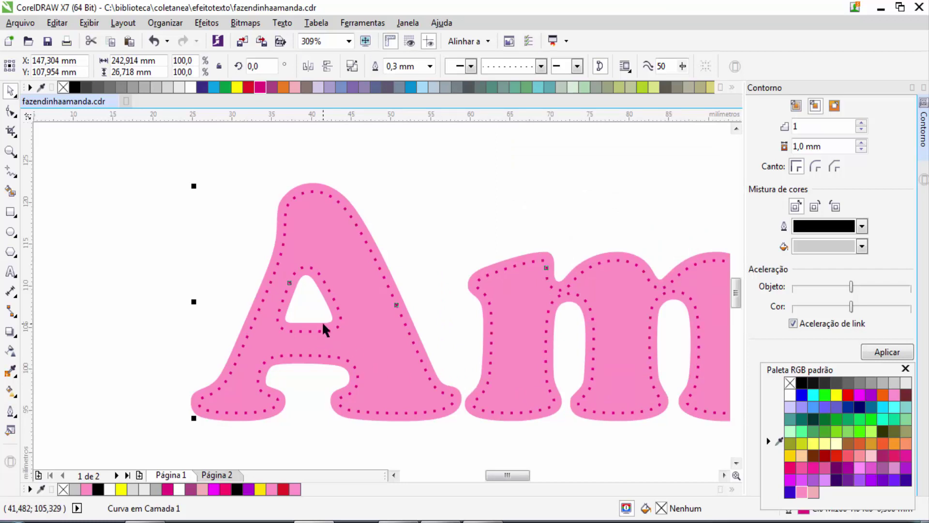
# Change the inner outline's line style to a dash followed by two dots and apply it
pyautogui.press('F12')
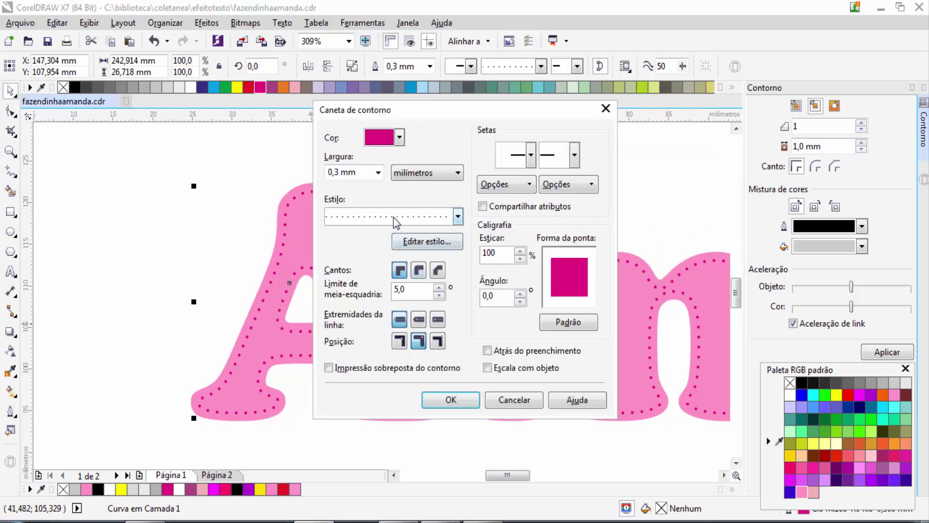
pyautogui.click(394, 216)
pyautogui.click(458, 345)
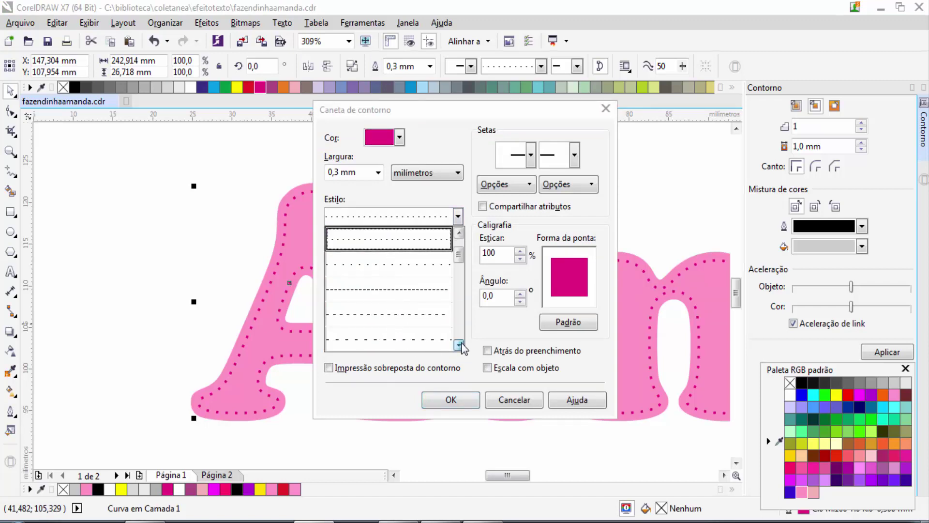
pyautogui.click(459, 345)
pyautogui.click(459, 345)
pyautogui.click(459, 345)
pyautogui.click(458, 345)
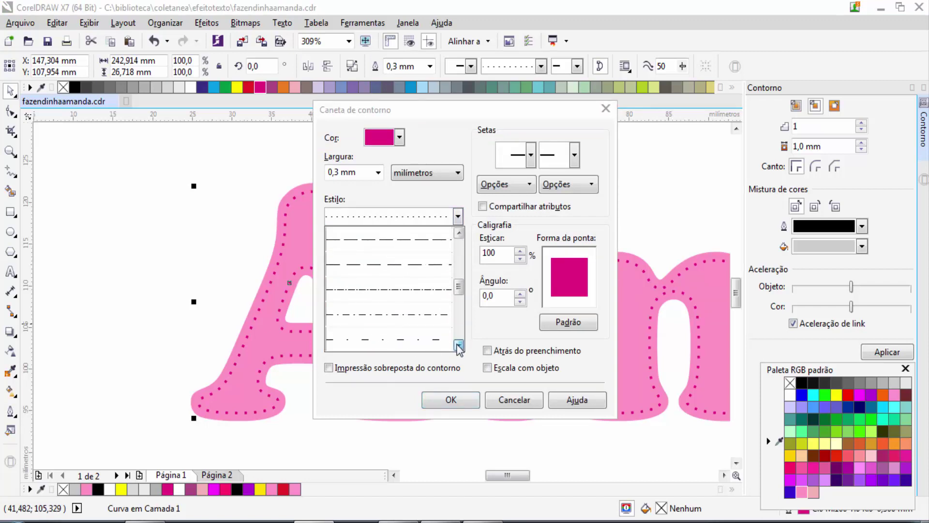
pyautogui.click(458, 346)
pyautogui.click(458, 345)
pyautogui.click(458, 345)
pyautogui.click(458, 345)
pyautogui.click(396, 318)
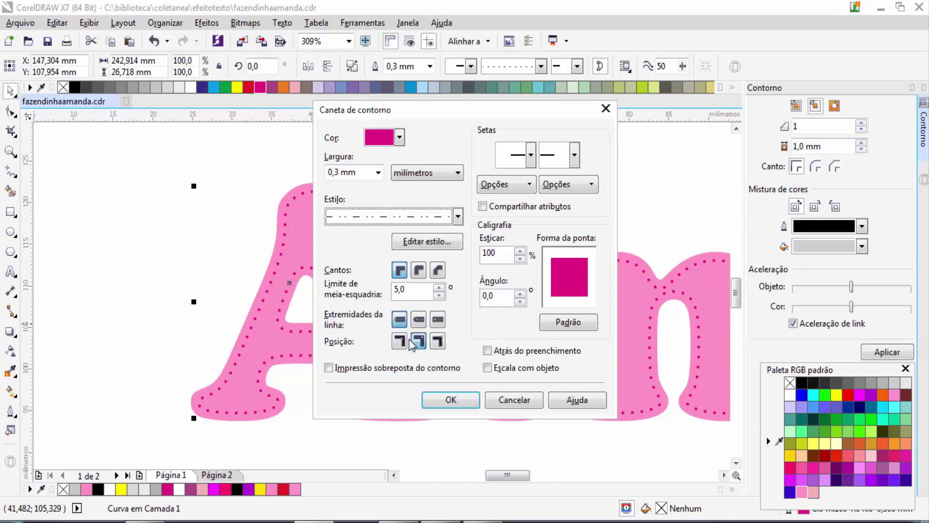
pyautogui.click(451, 399)
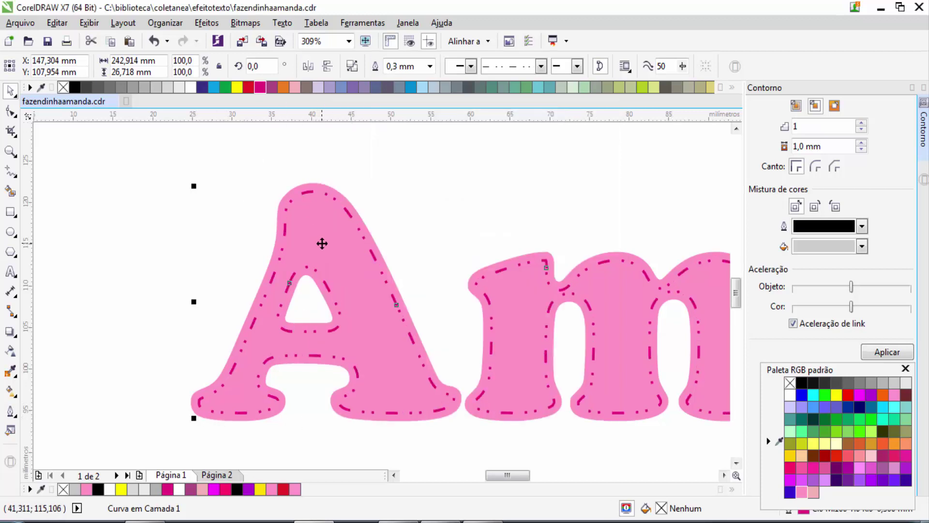
# Set the width of the dash-and-two-dots inner outline to 0.1 mm and apply it
pyautogui.press('F12')
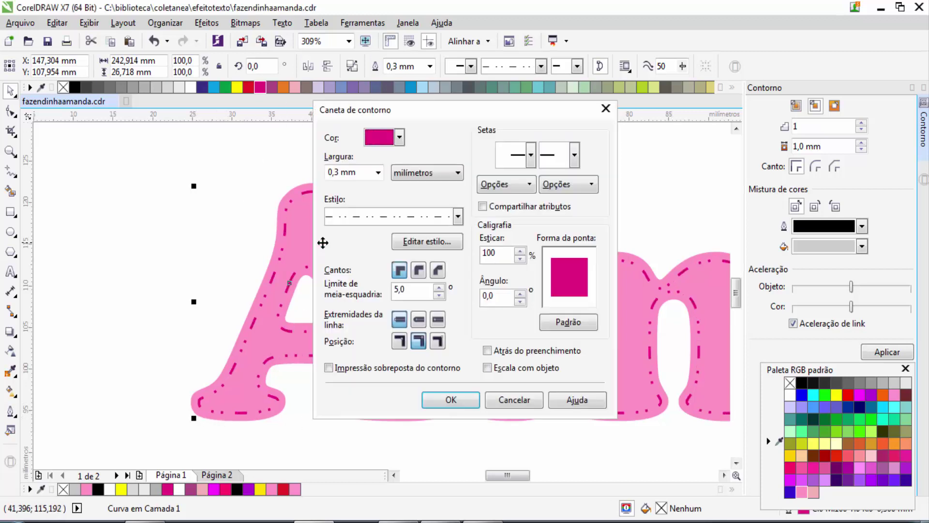
pyautogui.doubleClick(336, 172)
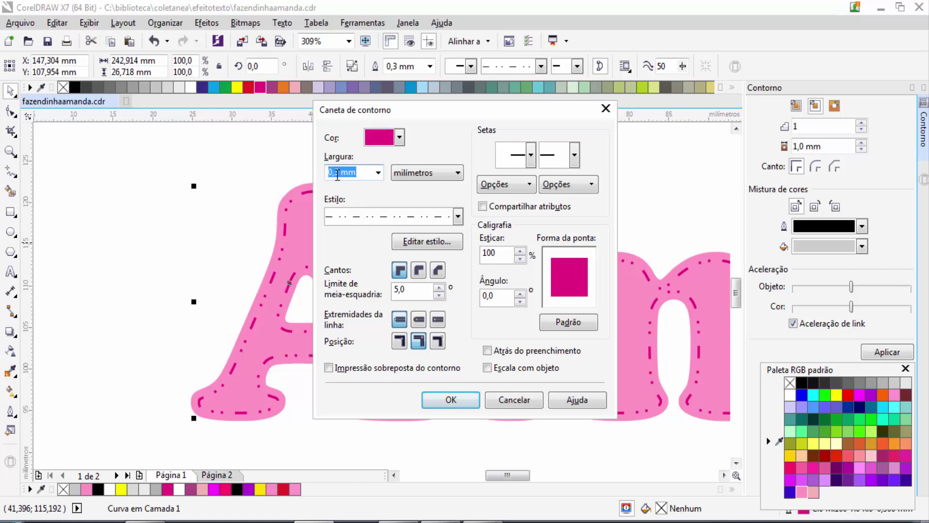
pyautogui.click(335, 172)
pyautogui.click(448, 400)
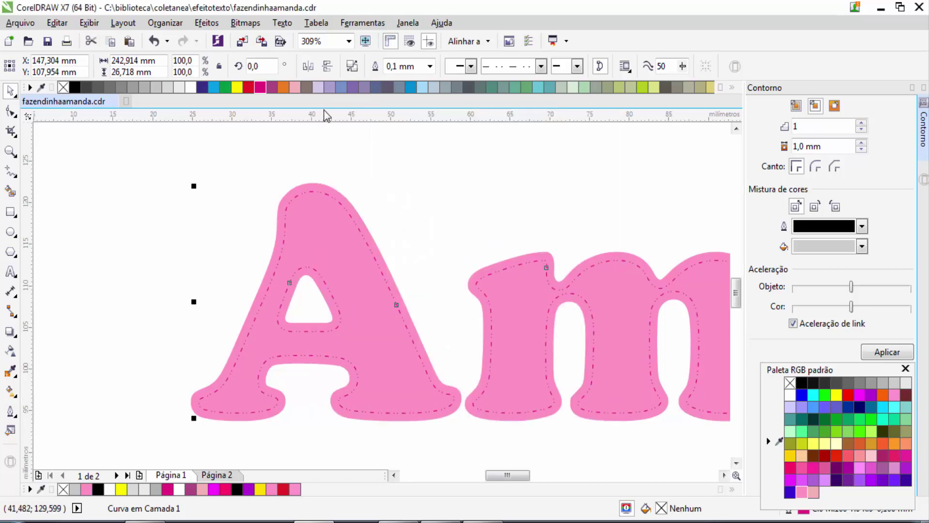
# Set the inner outline's width to 0.2 mm, apply it and deselect the outline
pyautogui.click(368, 267)
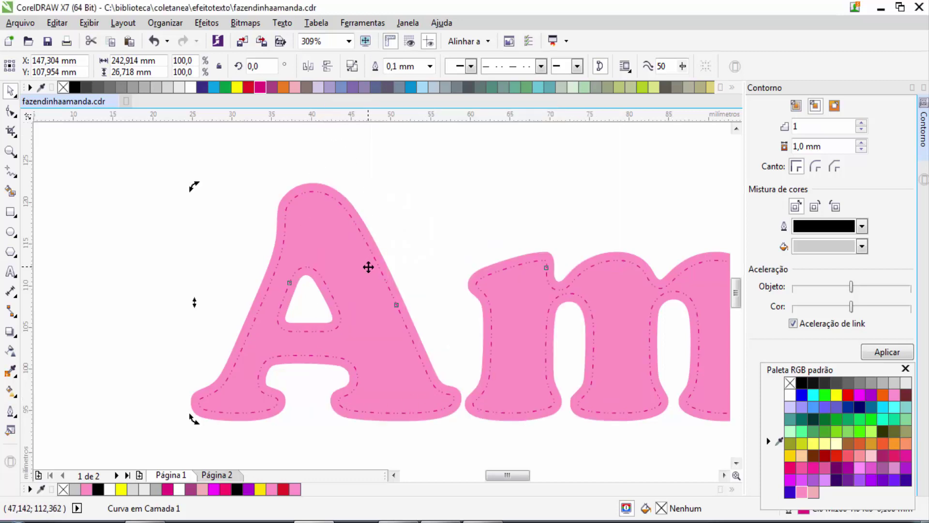
pyautogui.press('F12')
pyautogui.doubleClick(337, 173)
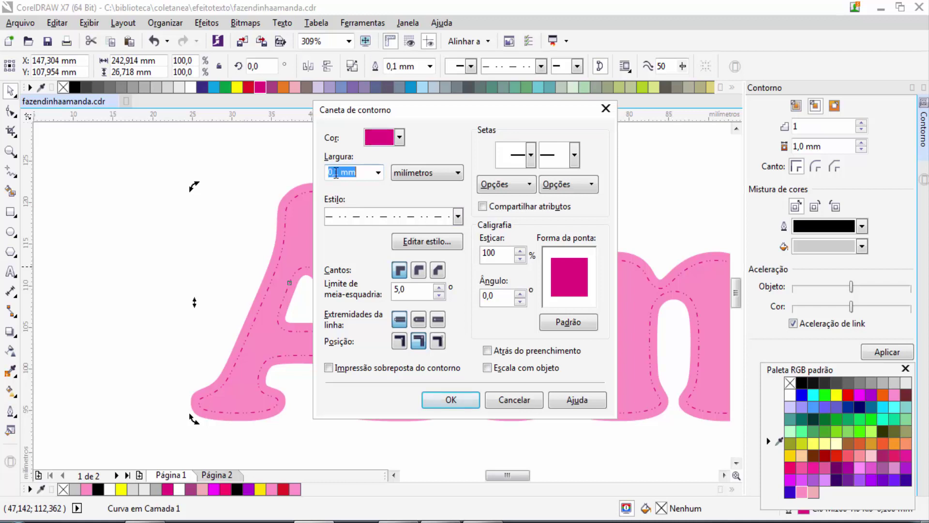
pyautogui.click(338, 173)
pyautogui.click(451, 400)
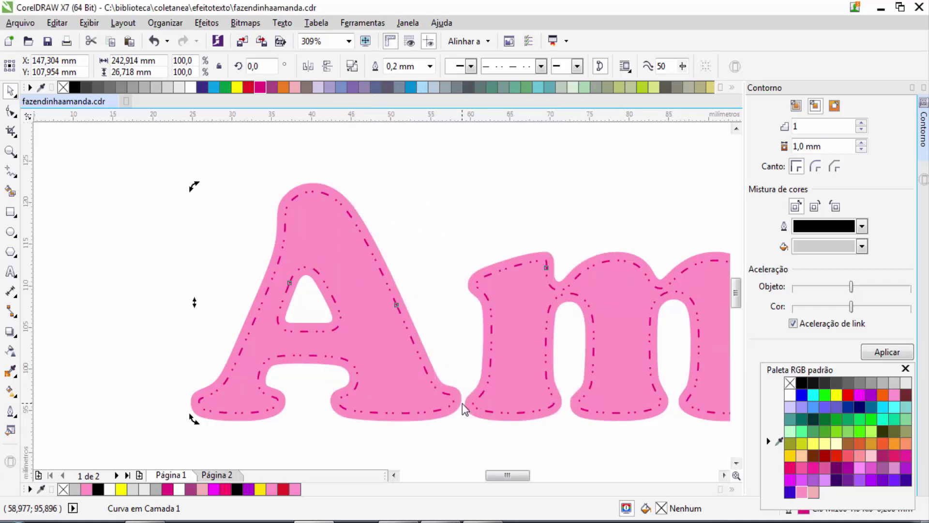
pyautogui.click(97, 348)
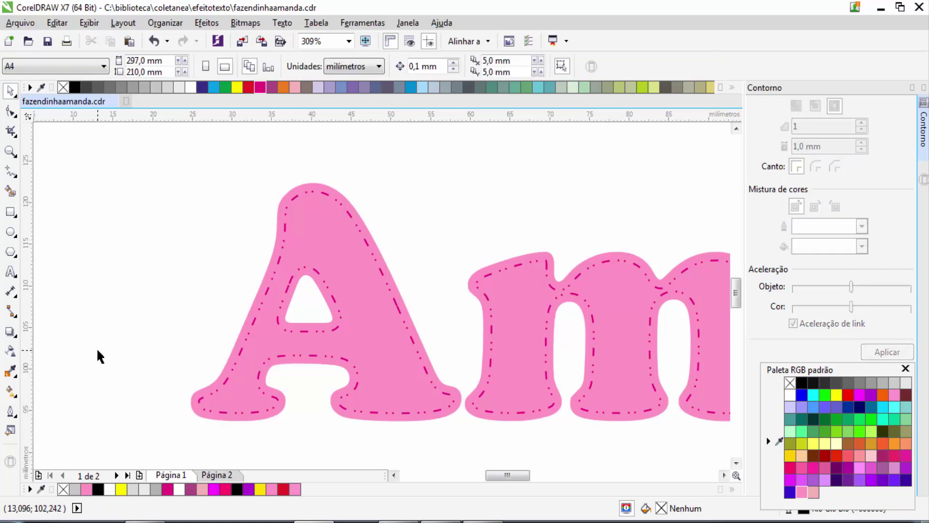
# Change the line style of the 0.2 mm inner outline to an evenly spaced dotted line and apply it
pyautogui.click(326, 221)
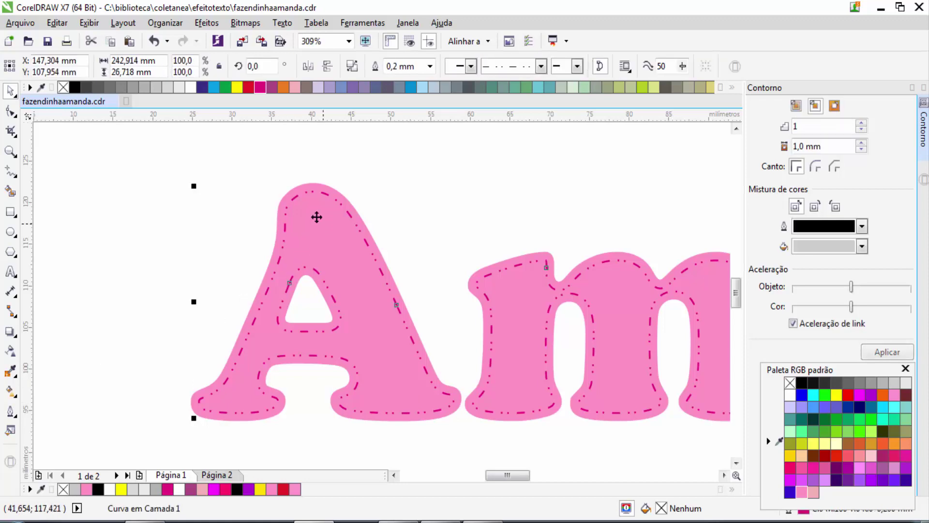
pyautogui.press('F12')
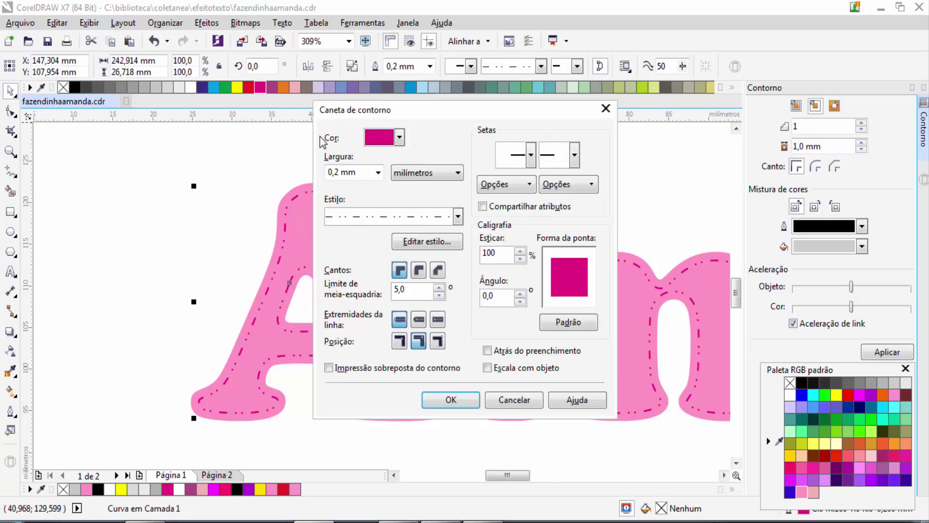
pyautogui.click(377, 174)
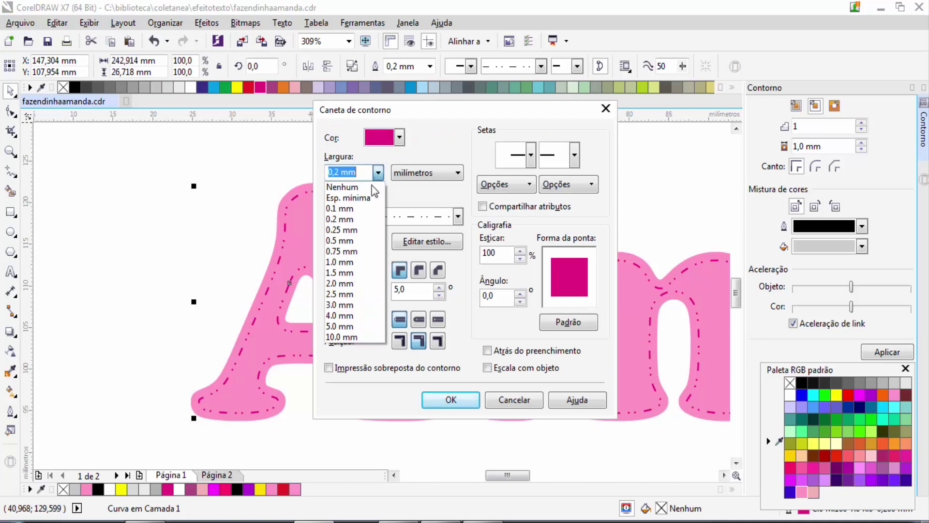
pyautogui.click(435, 150)
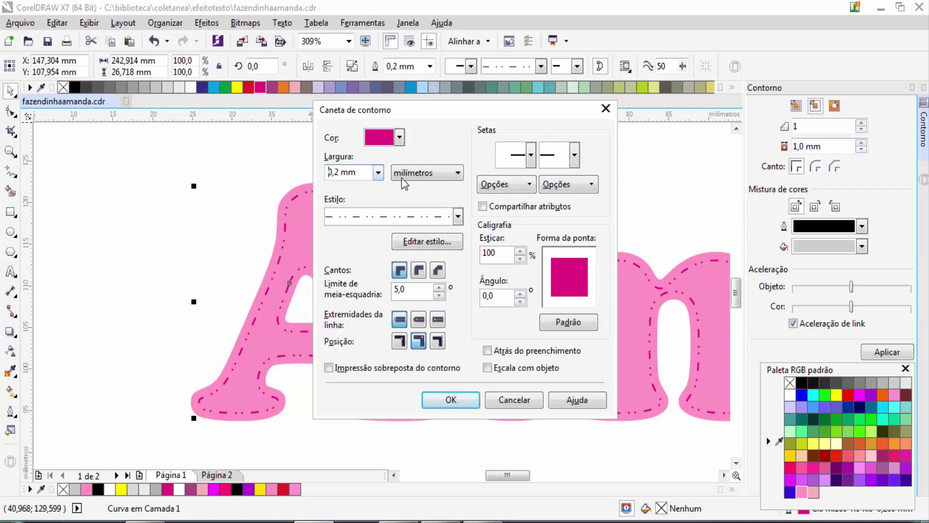
pyautogui.click(380, 217)
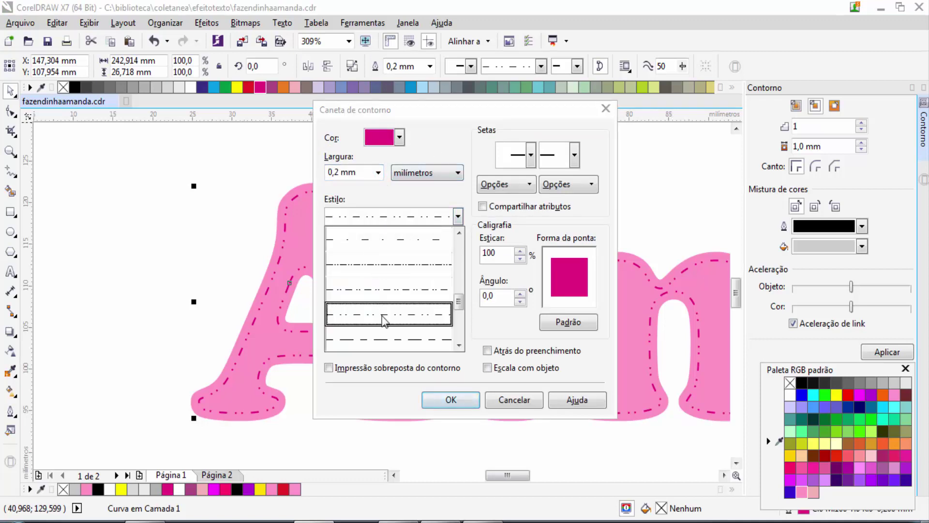
pyautogui.click(460, 232)
pyautogui.click(459, 233)
pyautogui.click(460, 232)
pyautogui.click(460, 232)
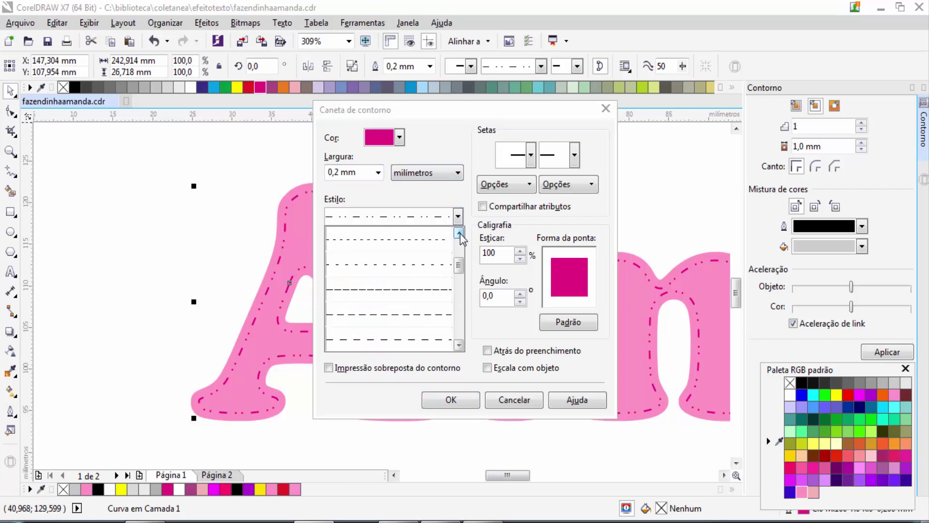
pyautogui.click(460, 233)
pyautogui.click(459, 233)
pyautogui.click(421, 240)
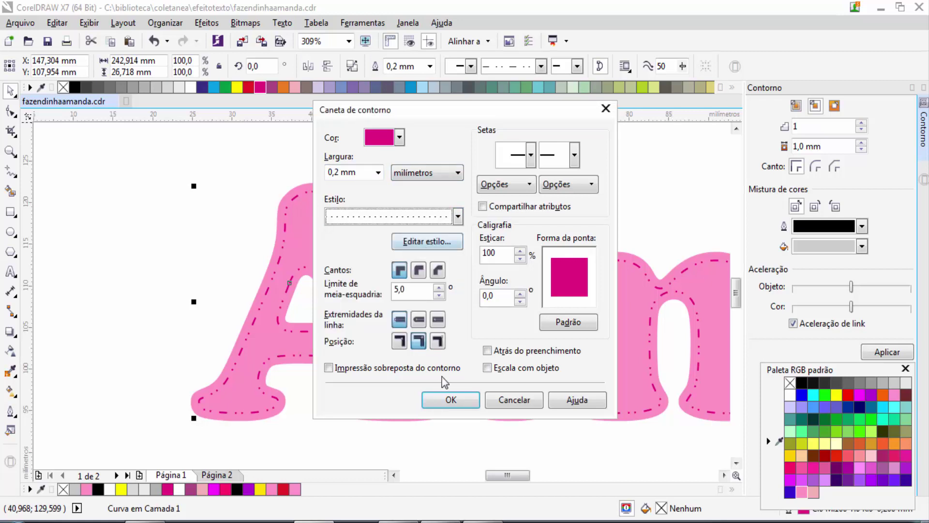
pyautogui.click(450, 402)
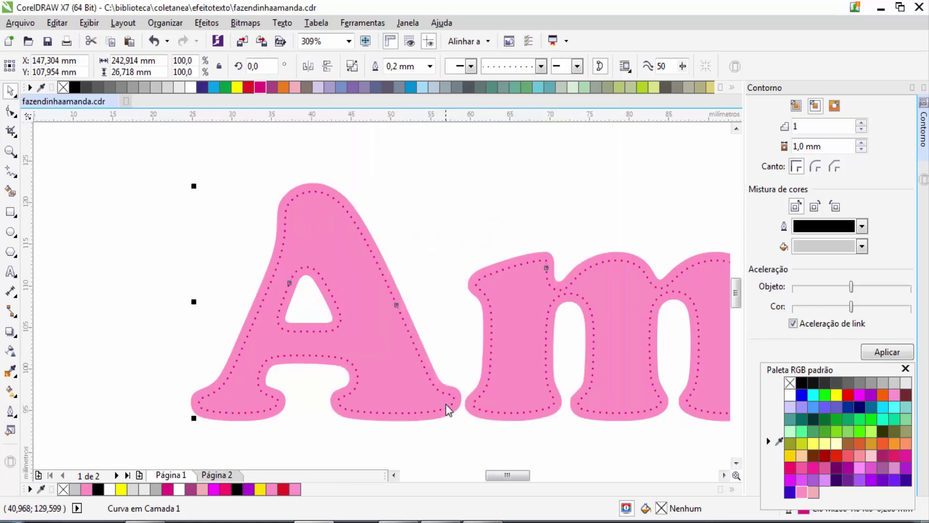
pyautogui.click(102, 326)
# Try black on the dotted inner outline, and recolour it with the muted purple from the document colours above the page
pyautogui.click(314, 209)
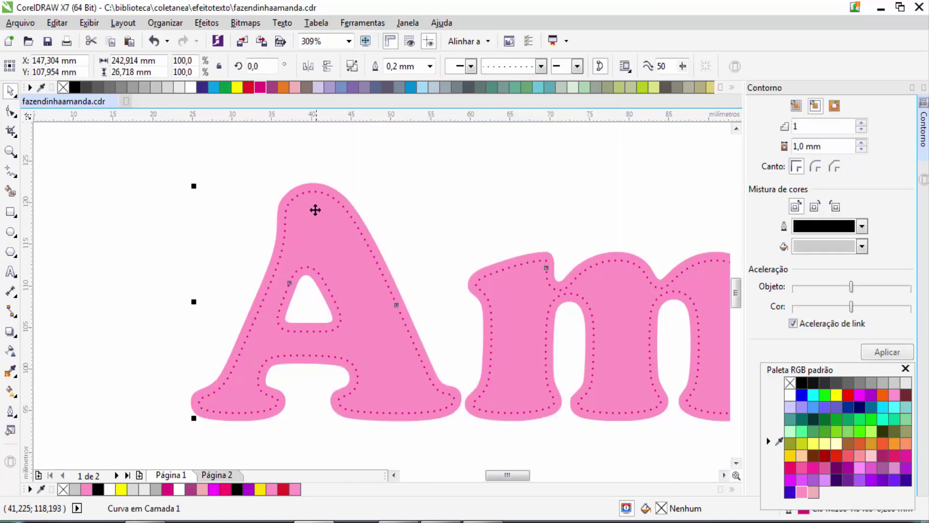
pyautogui.press('F12')
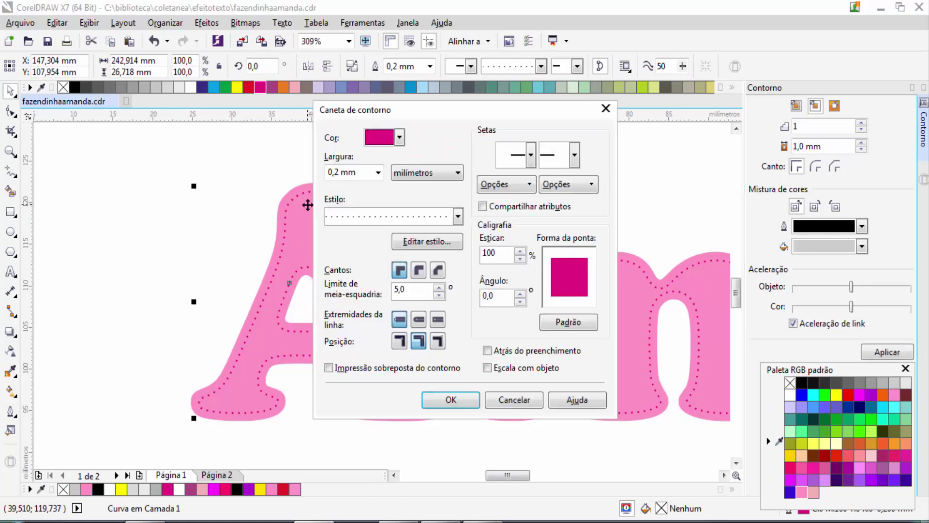
pyautogui.click(399, 143)
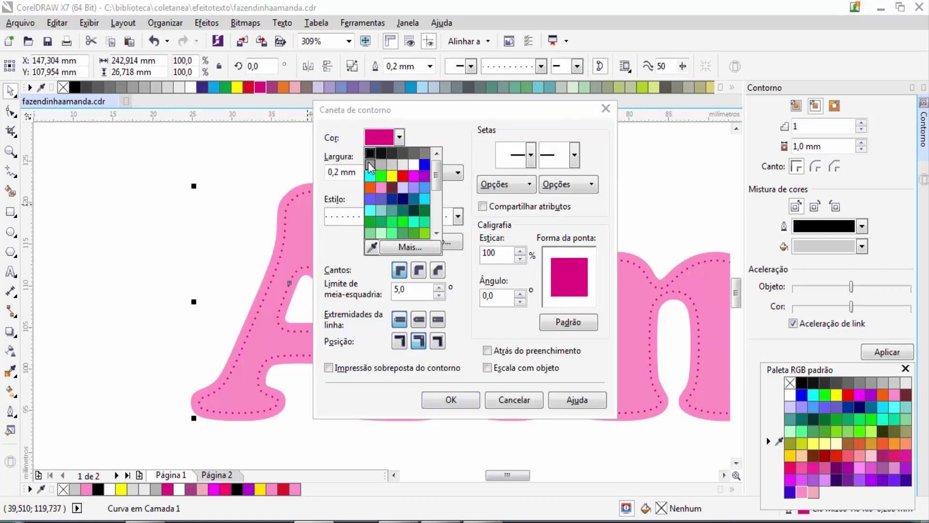
pyautogui.click(451, 400)
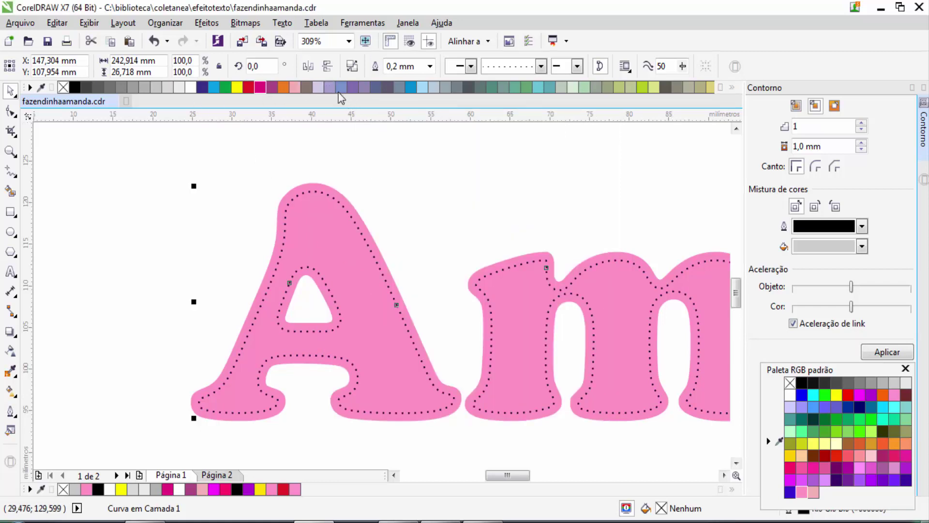
pyautogui.rightClick(270, 89)
pyautogui.click(157, 266)
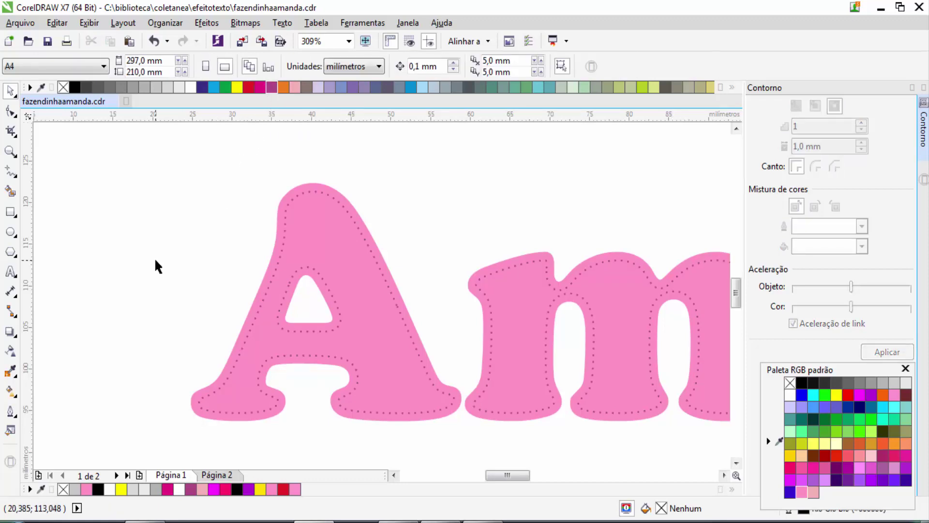
# Examine the pink name with its dotted inner outline at full-page size and close up
pyautogui.hotkey('shift', 'F4')
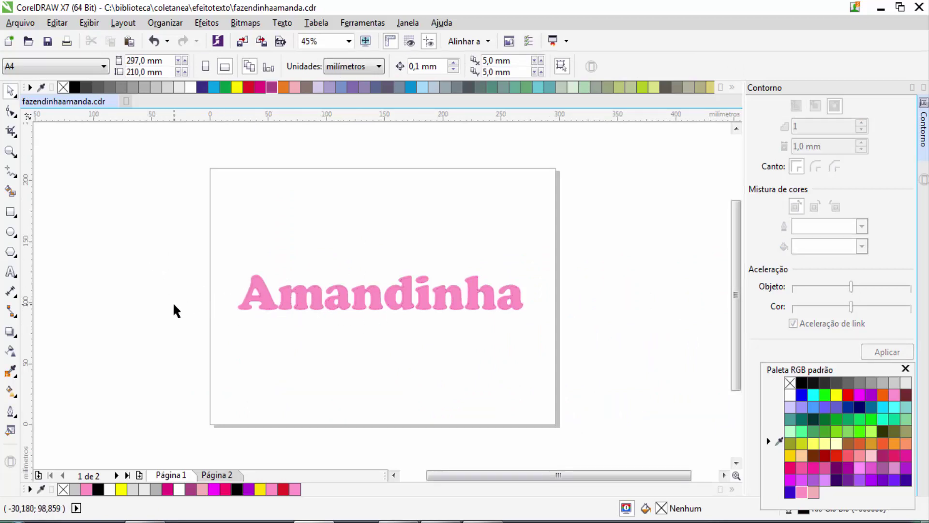
pyautogui.click(10, 151)
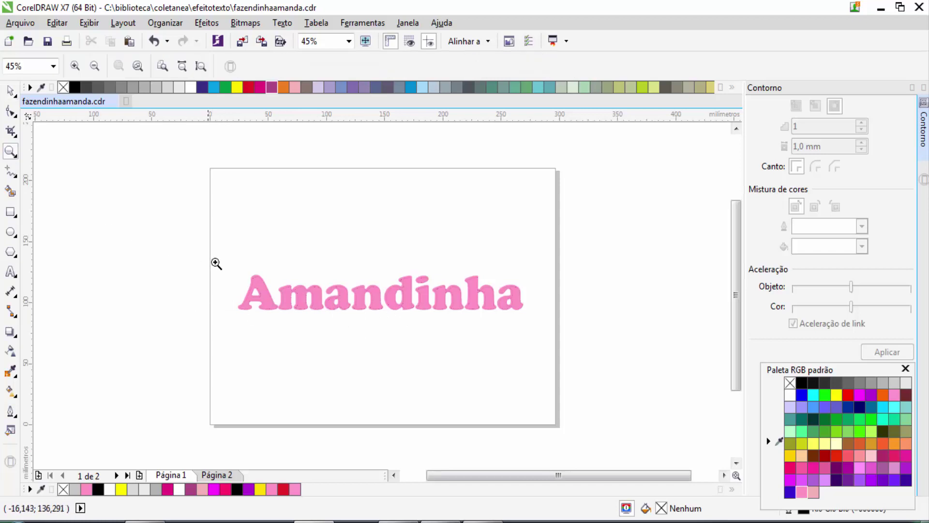
pyautogui.moveTo(236, 267); pyautogui.dragTo(521, 325)
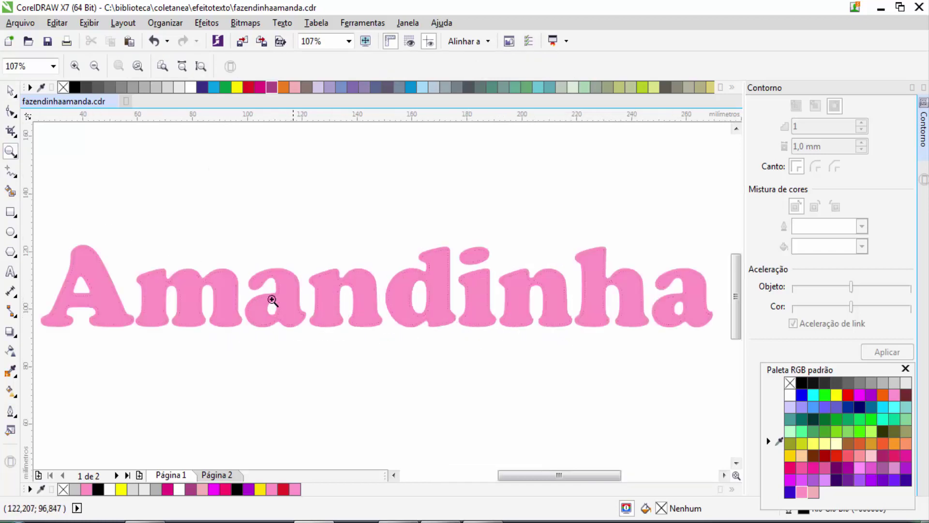
pyautogui.click(11, 90)
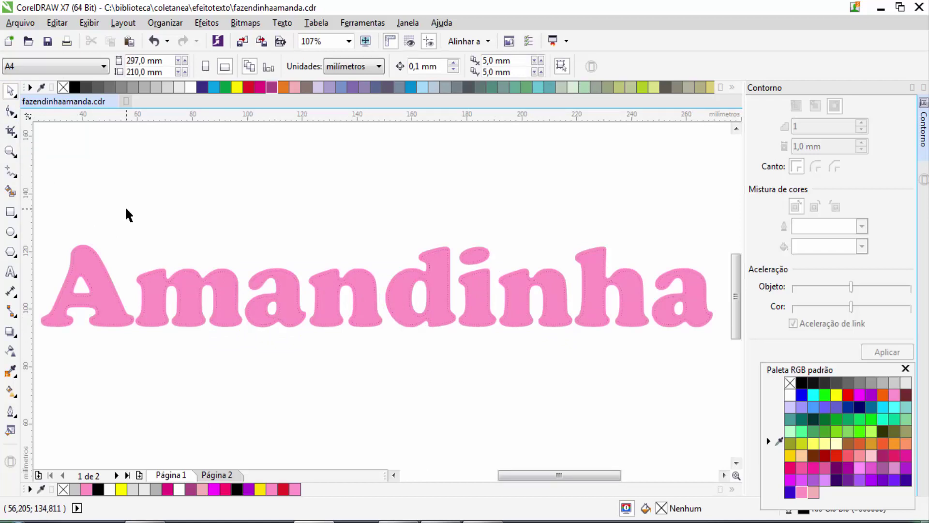
pyautogui.press('F3')
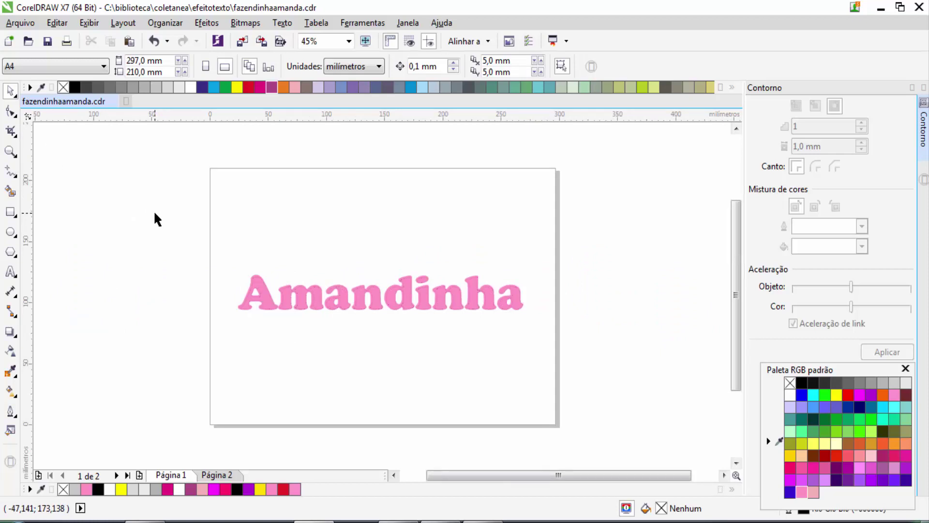
# Examine the three finished Safari banners on page 2, selecting their background rectangles and the middle banner's lettering group
pyautogui.click(217, 475)
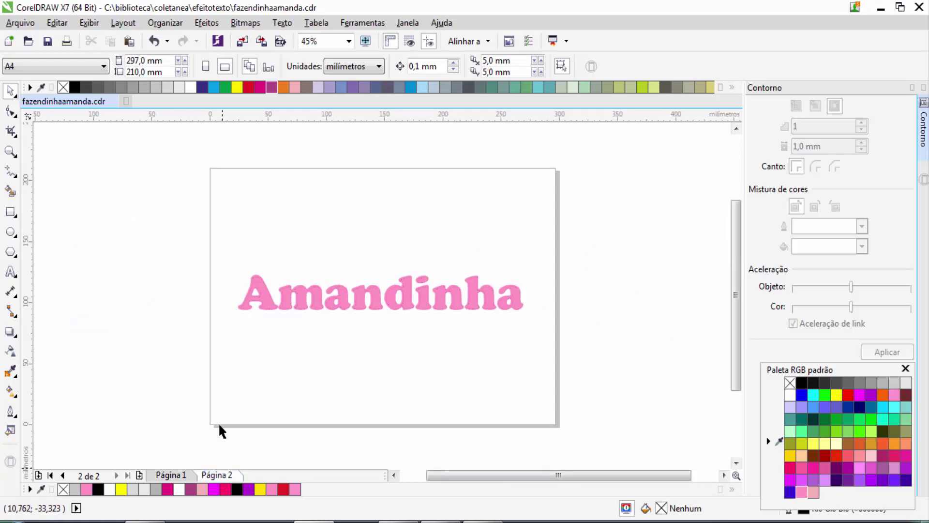
pyautogui.click(10, 152)
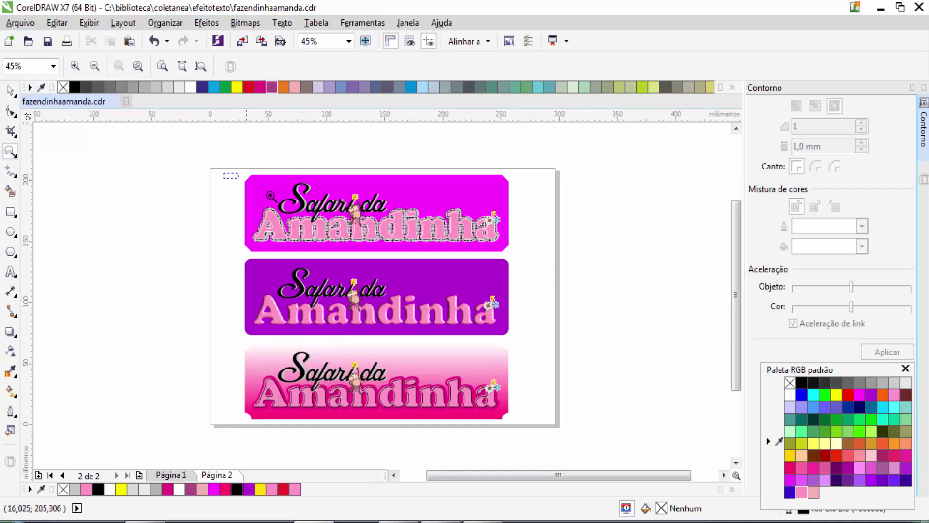
pyautogui.moveTo(271, 195); pyautogui.dragTo(529, 429)
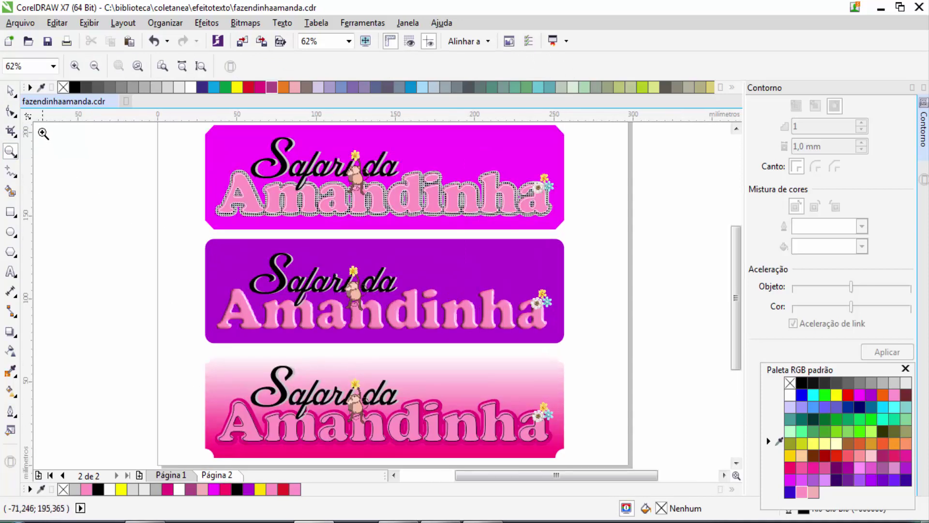
pyautogui.click(10, 91)
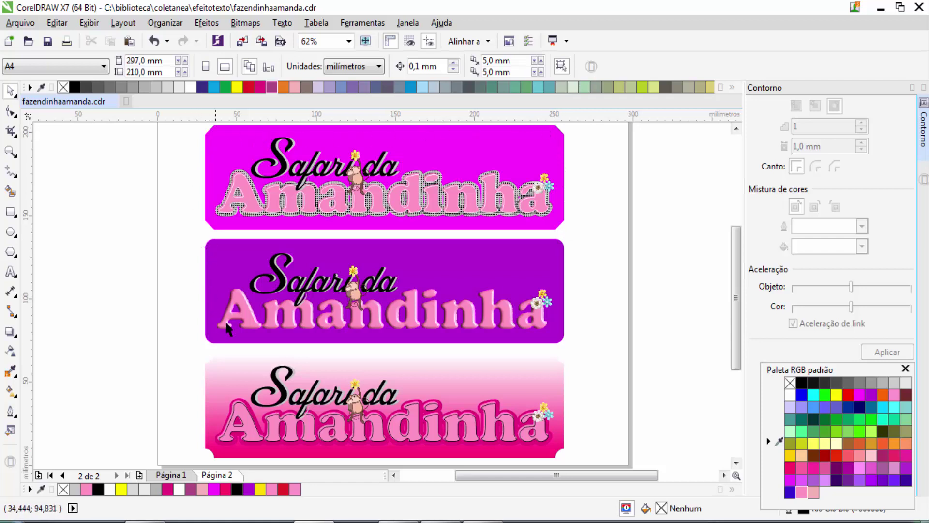
pyautogui.click(203, 162)
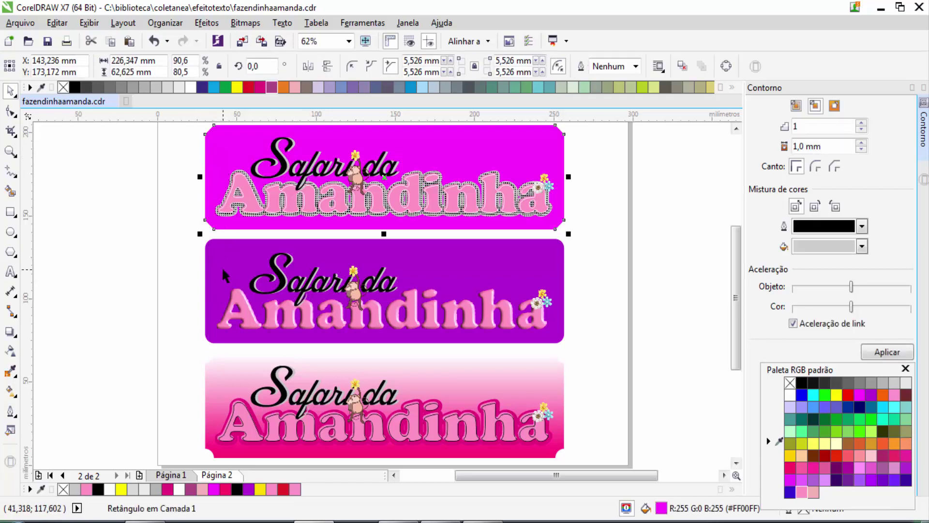
pyautogui.moveTo(208, 271); pyautogui.dragTo(210, 383)
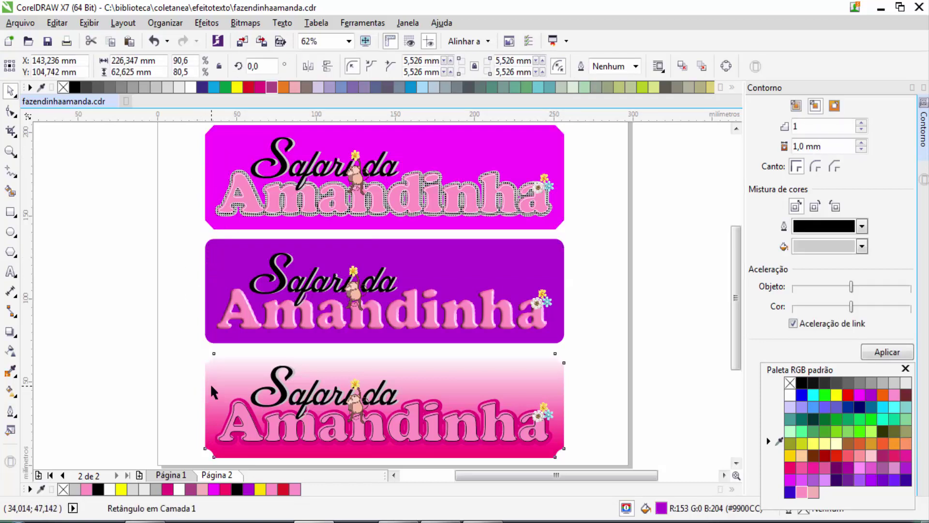
pyautogui.click(159, 412)
pyautogui.click(277, 332)
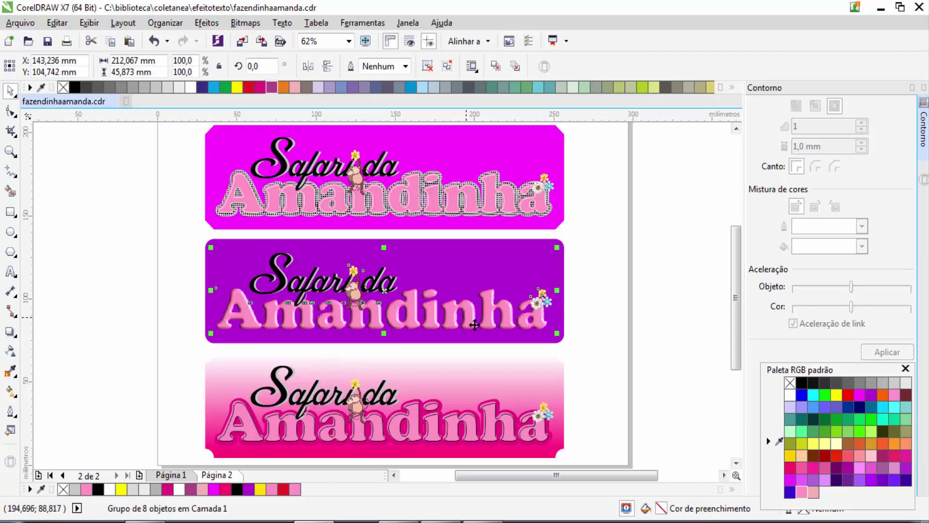
pyautogui.click(584, 324)
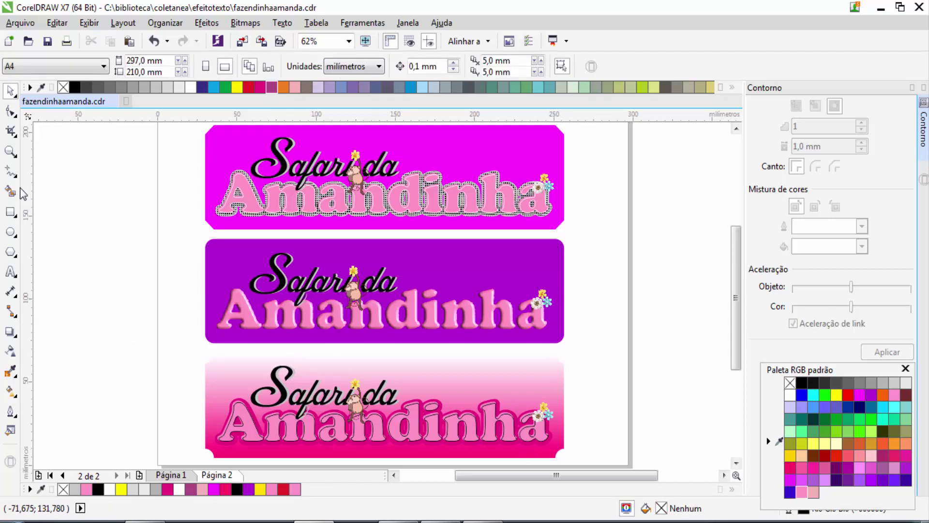
# Inspect the banners' text effects close up, down to the stitched name on the pink gradient banner
pyautogui.click(10, 152)
pyautogui.moveTo(207, 151); pyautogui.dragTo(561, 233)
pyautogui.moveTo(734, 261); pyautogui.dragTo(737, 353)
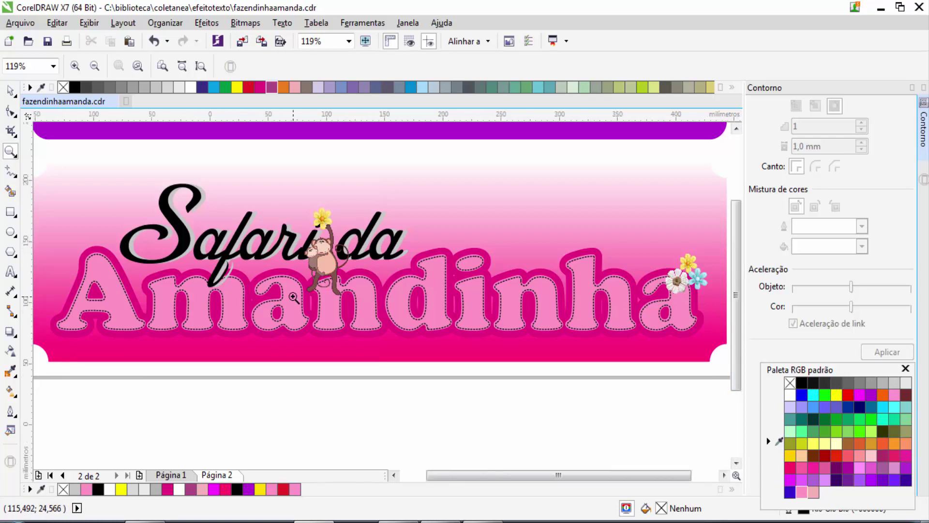
pyautogui.press('F3')
pyautogui.click(10, 90)
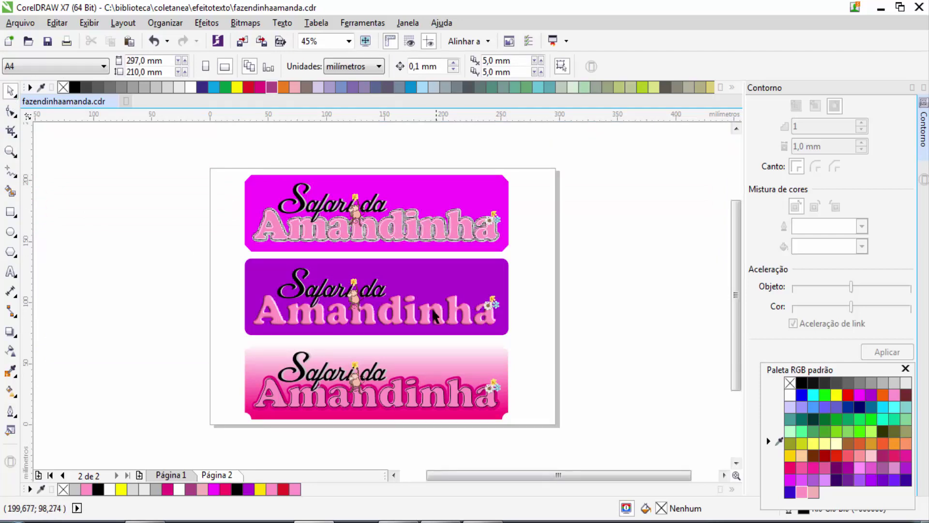
# Return to page 1 and view the pink name with the dotted inner outline up close
pyautogui.click(180, 476)
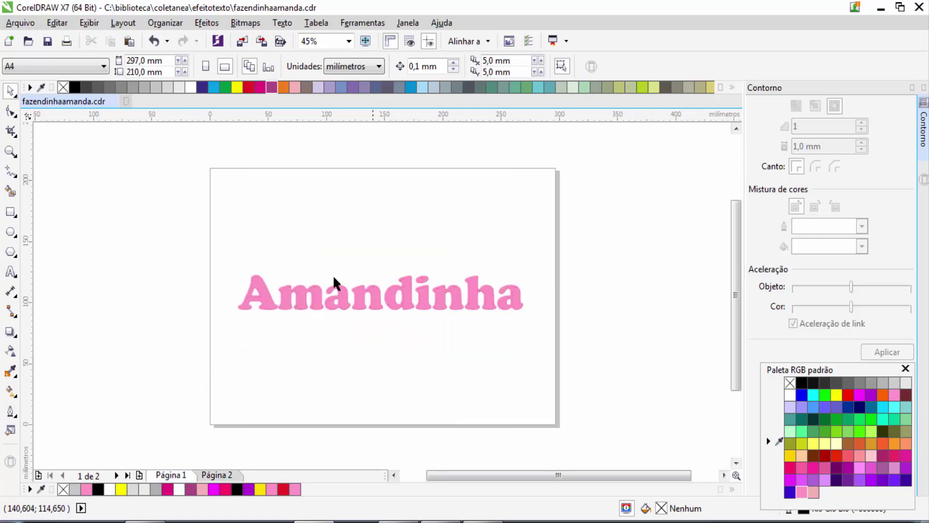
pyautogui.click(10, 151)
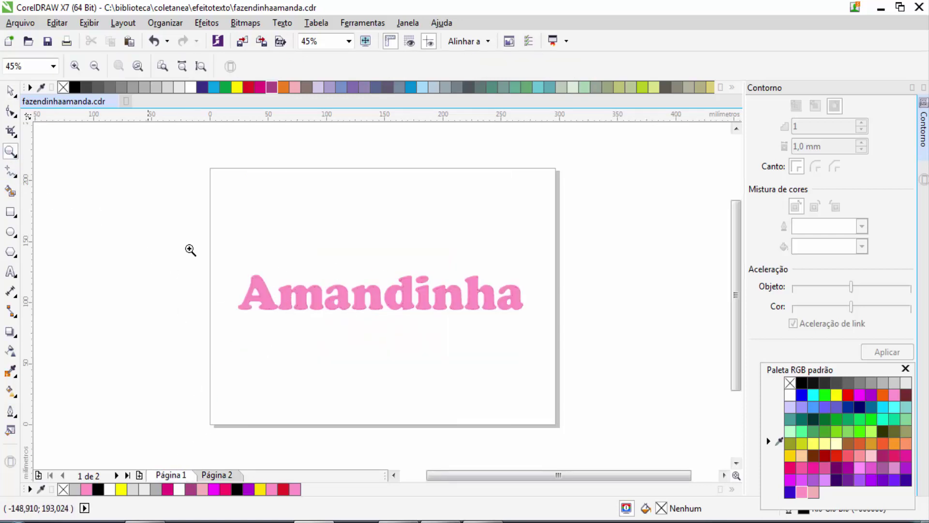
pyautogui.moveTo(198, 245); pyautogui.dragTo(575, 347)
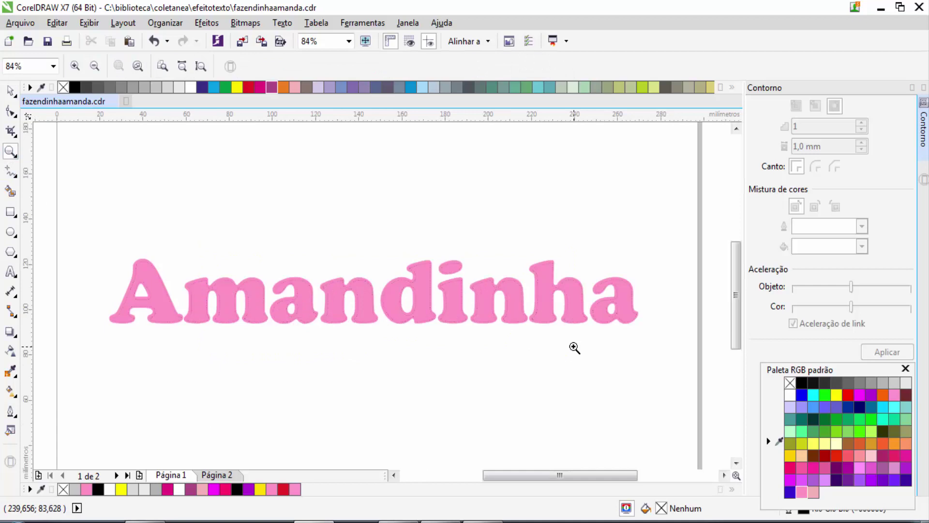